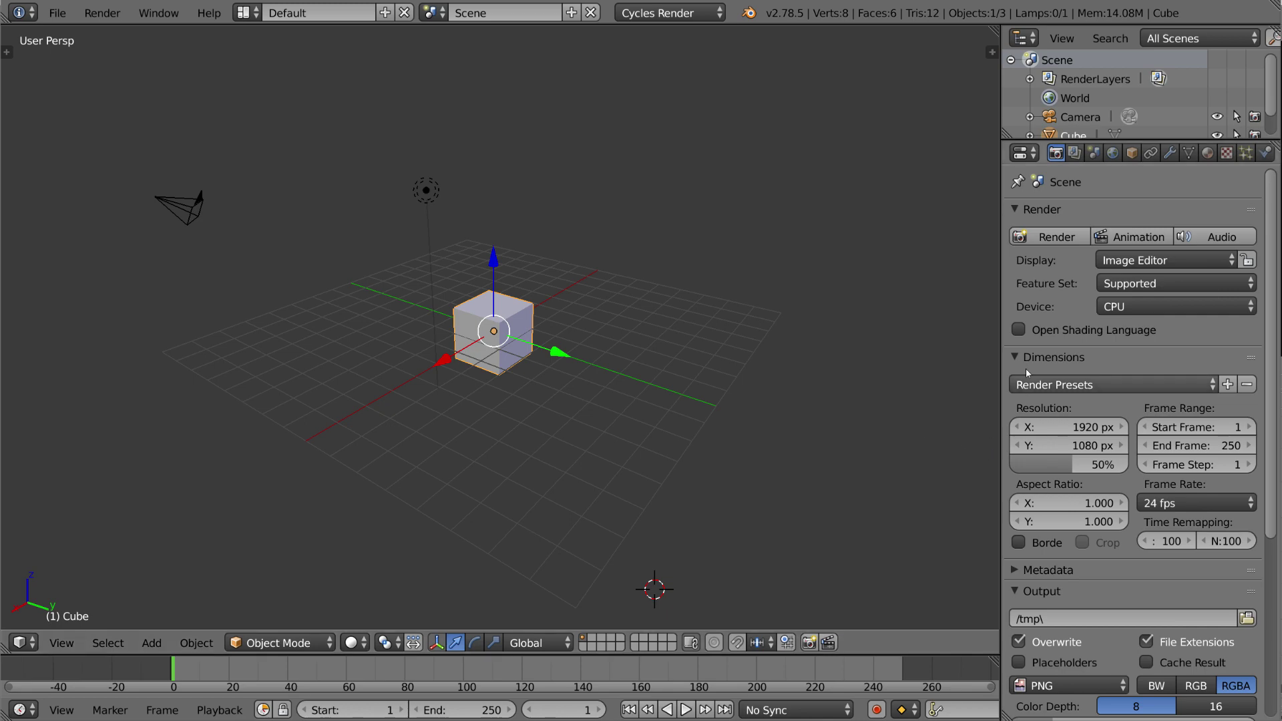
# - Look through the render settings and render the cube scene
pyautogui.scroll(-8, 1042, 368)
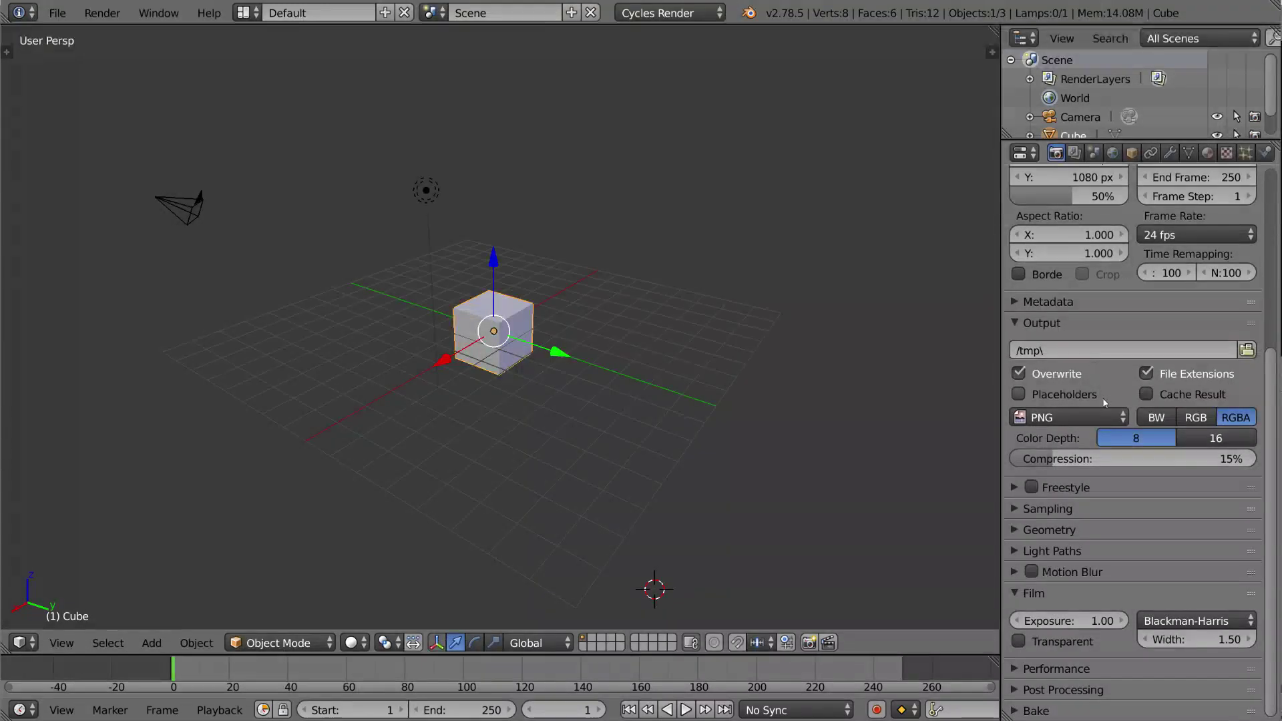
pyautogui.scroll(8, 1145, 582)
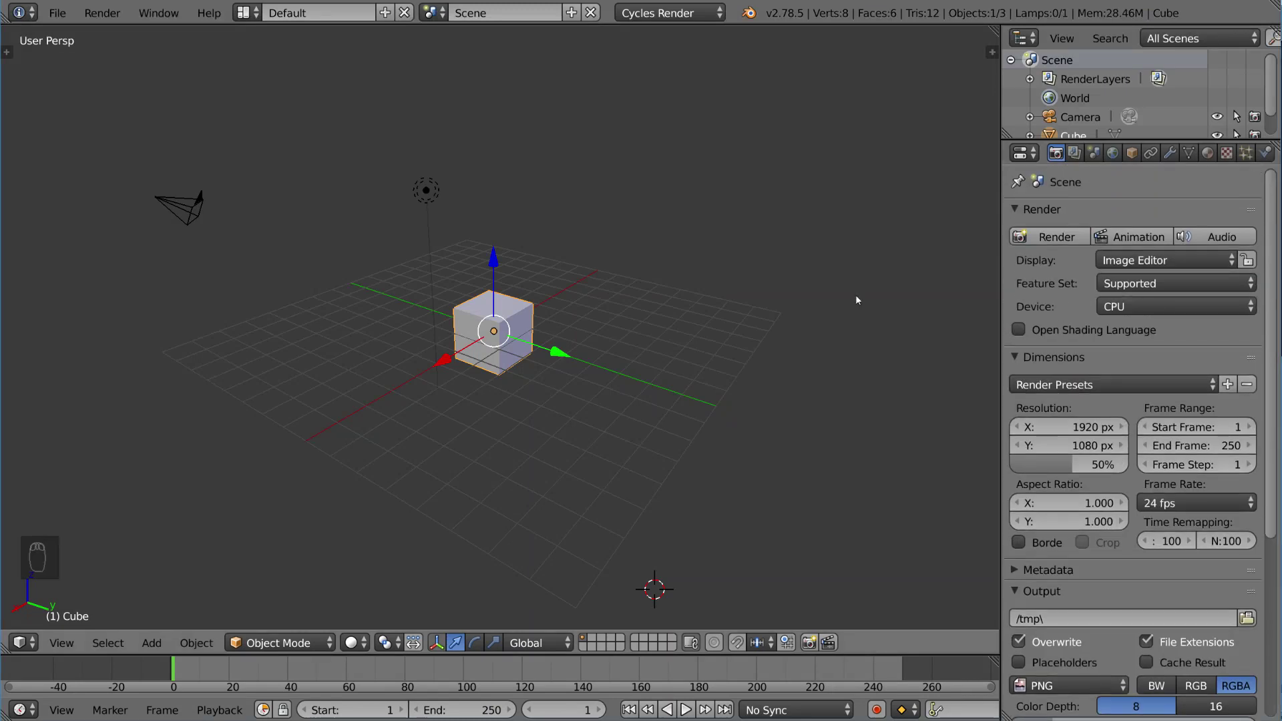
pyautogui.scroll(-7, 1120, 326)
pyautogui.scroll(7, 1128, 330)
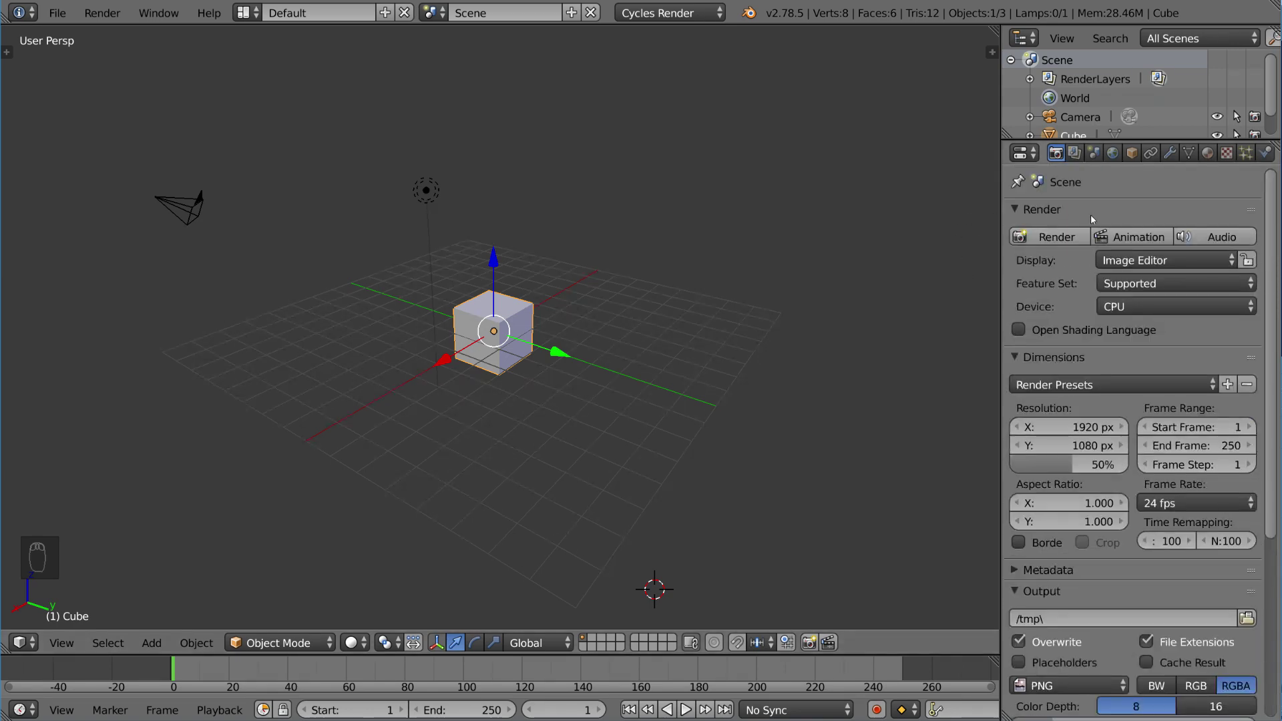
pyautogui.click(1054, 237)
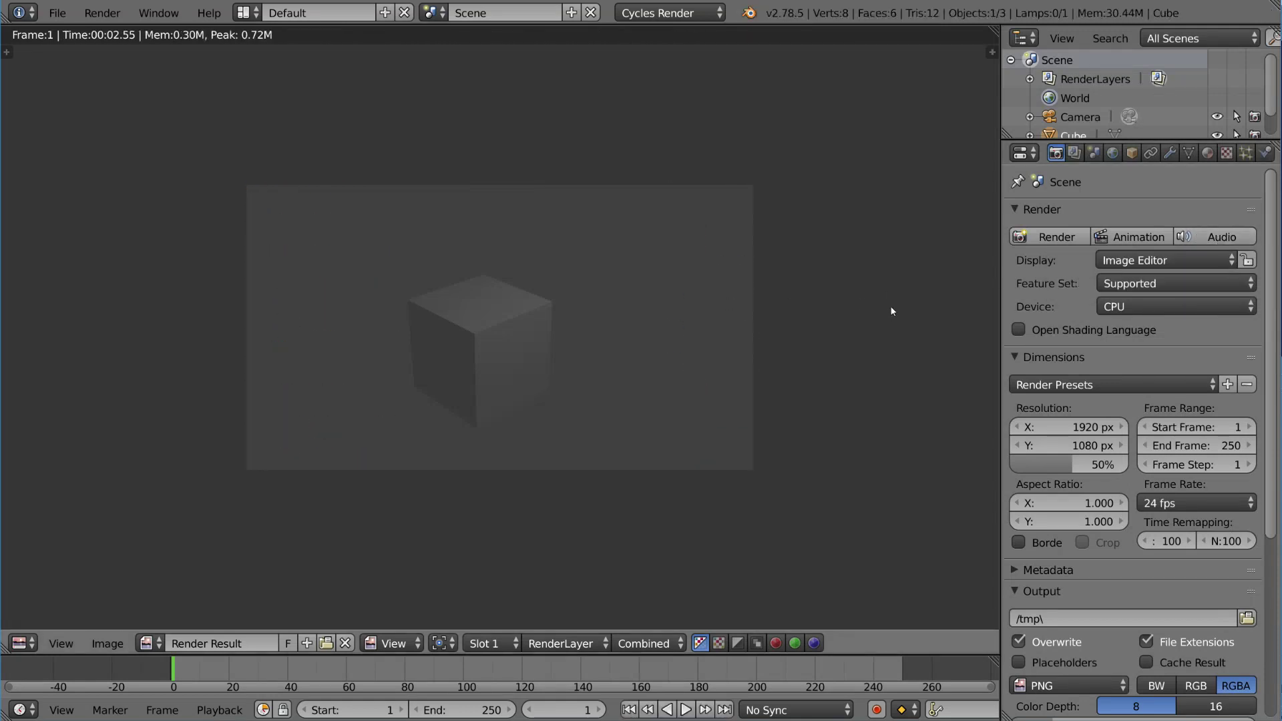
# - Set the render display to Full Screen, test it with a render, and return to the 3D view
pyautogui.click(1132, 264)
pyautogui.click(1132, 264)
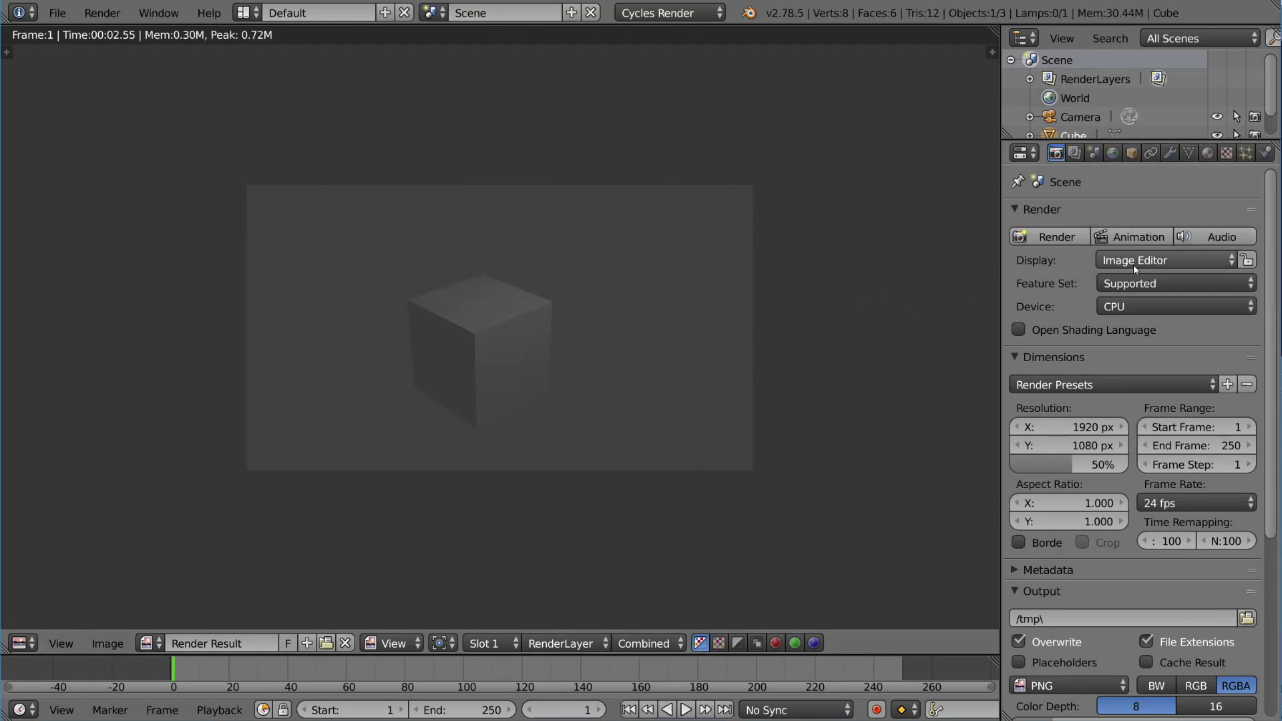
pyautogui.click(1134, 268)
pyautogui.click(1130, 238)
pyautogui.click(1130, 260)
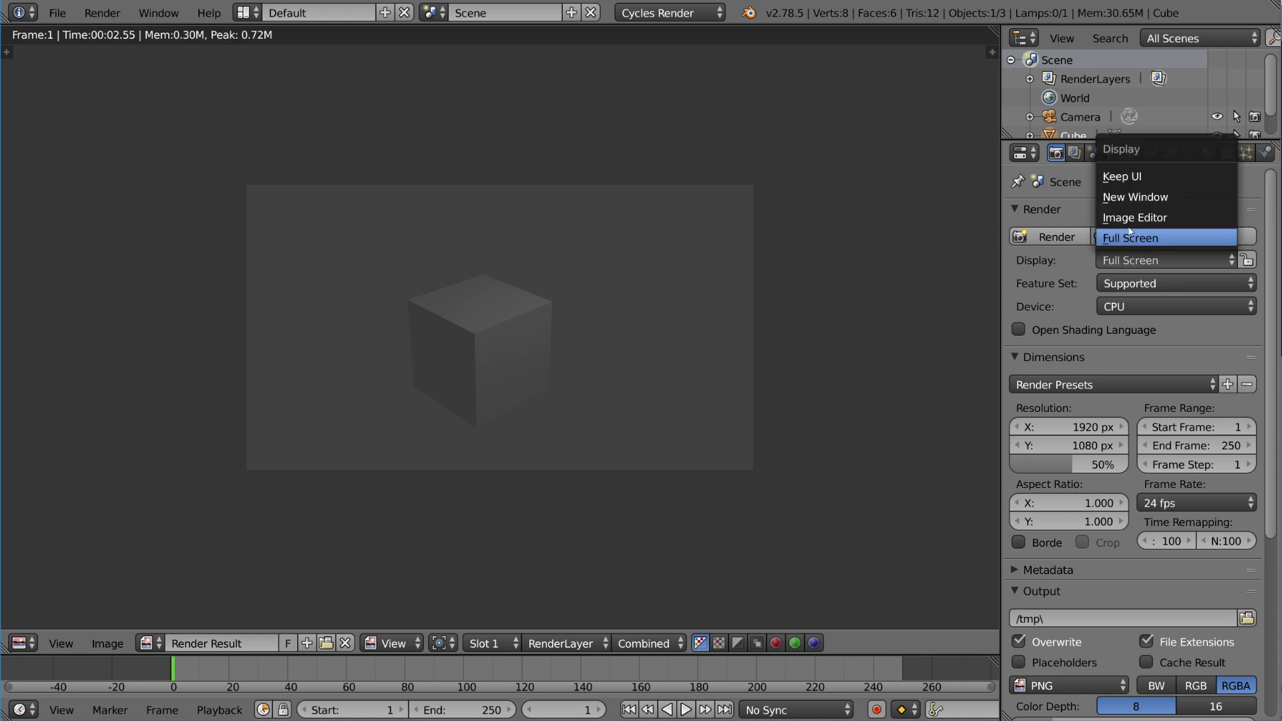
pyautogui.click(1134, 218)
pyautogui.click(1146, 260)
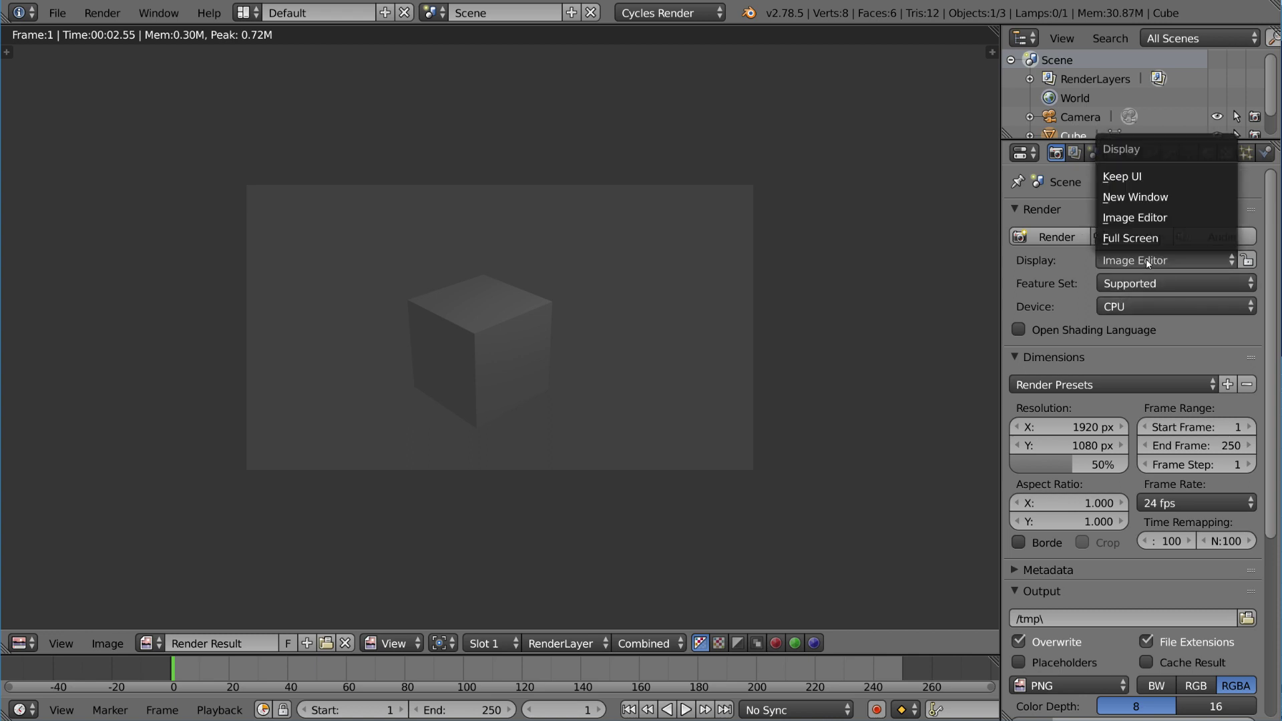
pyautogui.click(1135, 239)
pyautogui.press('F12')
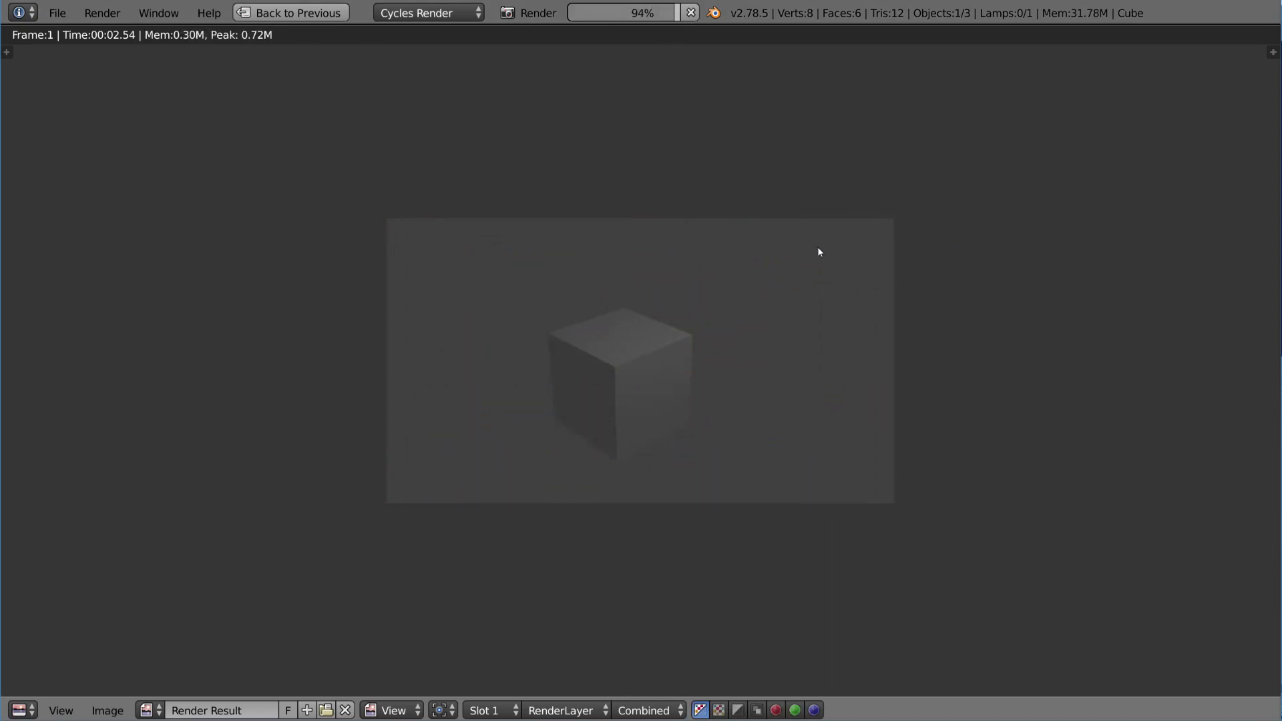
pyautogui.press('Escape')
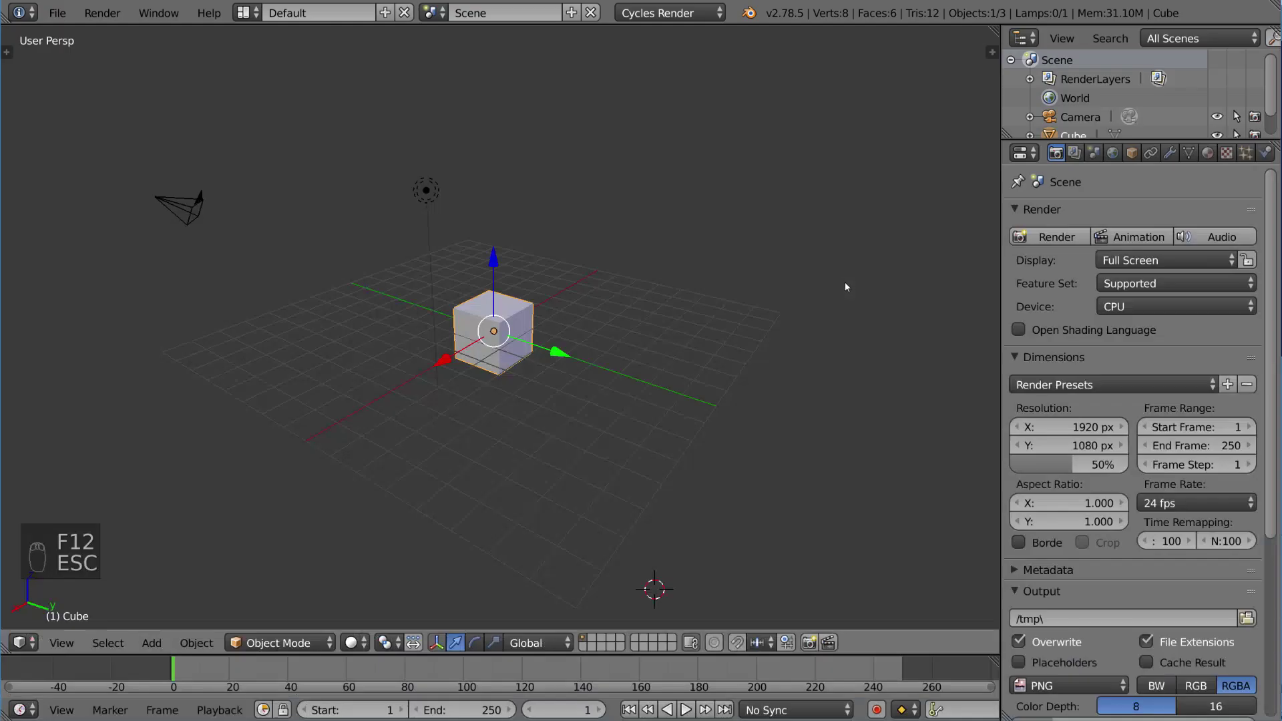
# - Keep the render device on CPU and toggle the Cycles compute device to None and back to CUDA in the system preferences
pyautogui.click(1139, 309)
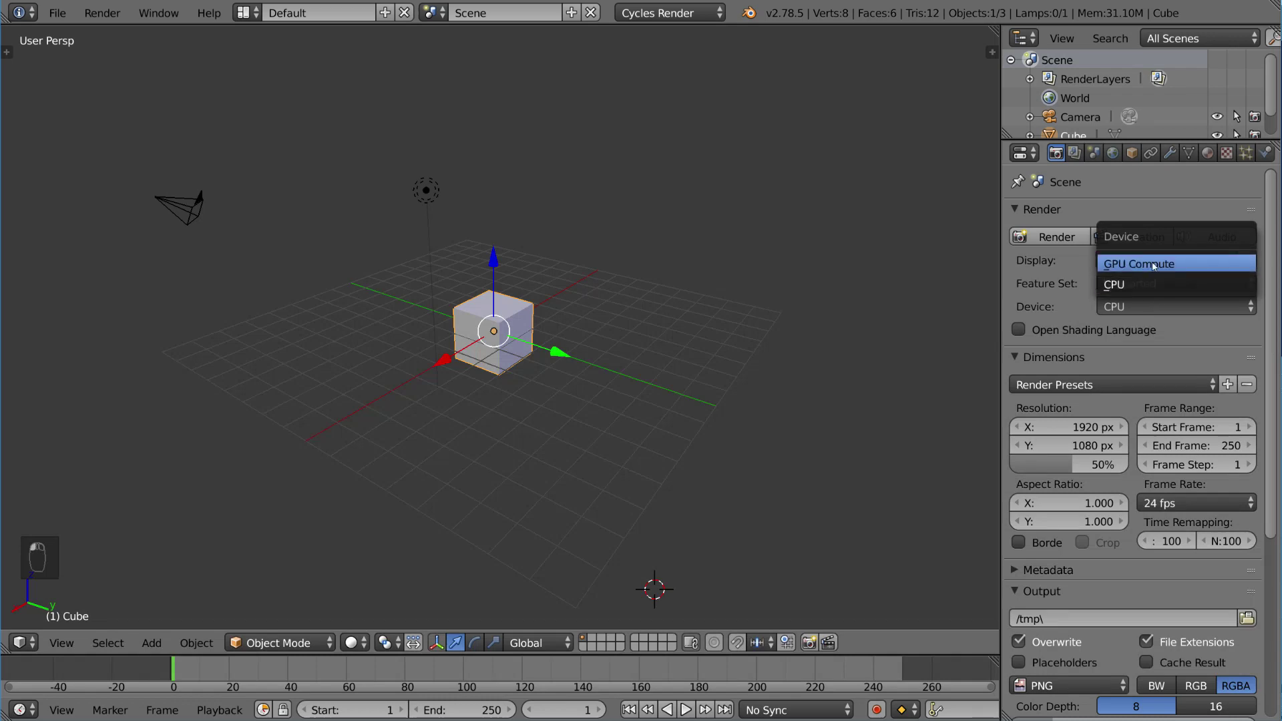
pyautogui.click(1129, 286)
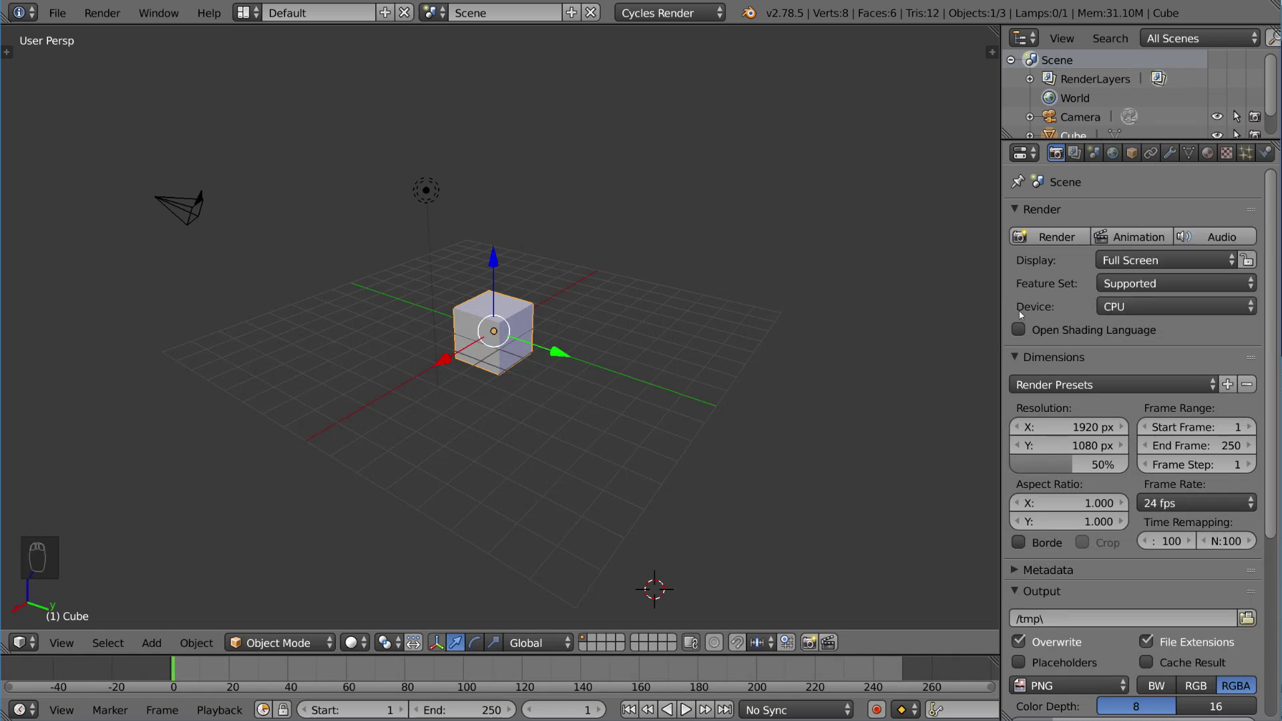
pyautogui.hotkey('ctrl', 'alt', 'u')
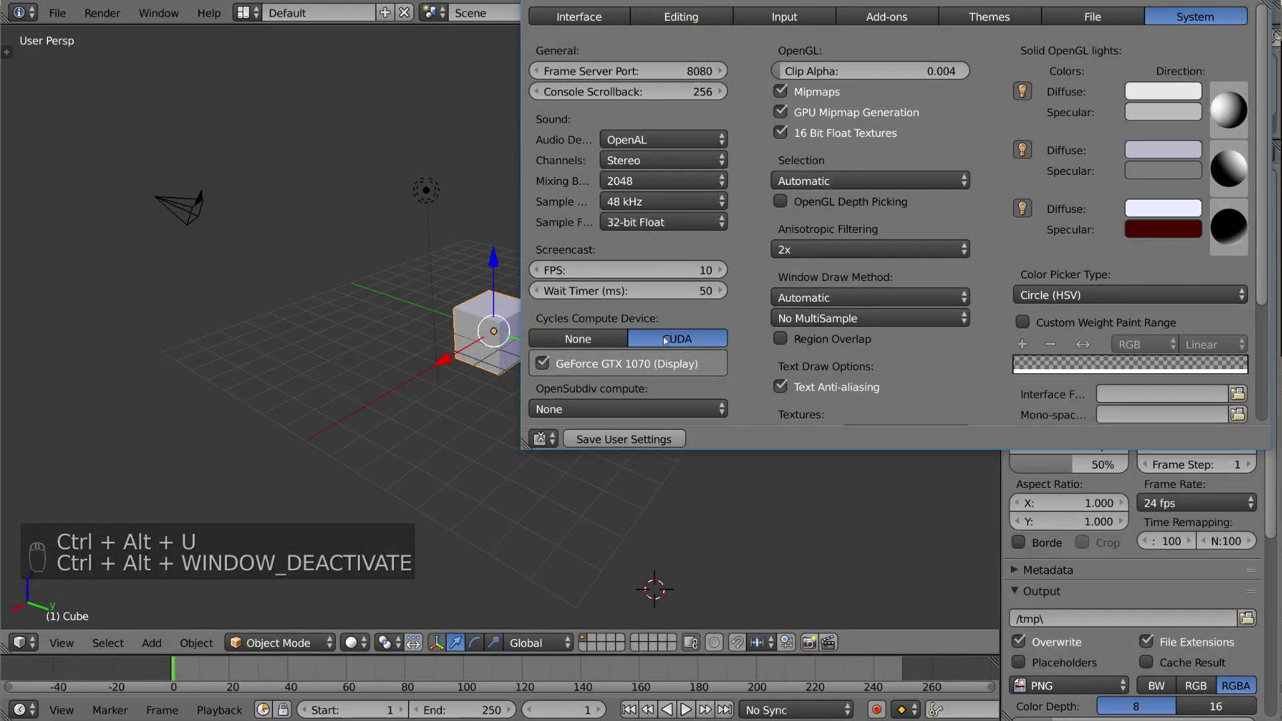
pyautogui.click(611, 338)
pyautogui.click(659, 339)
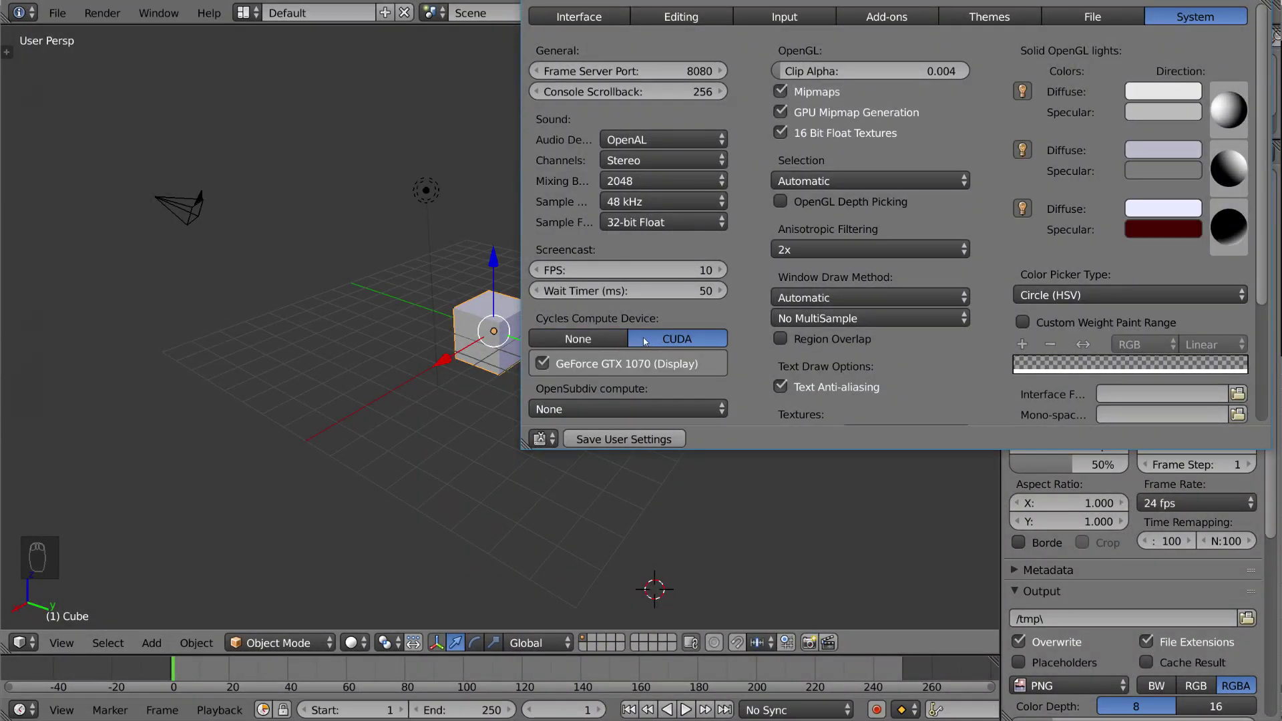
pyautogui.click(587, 339)
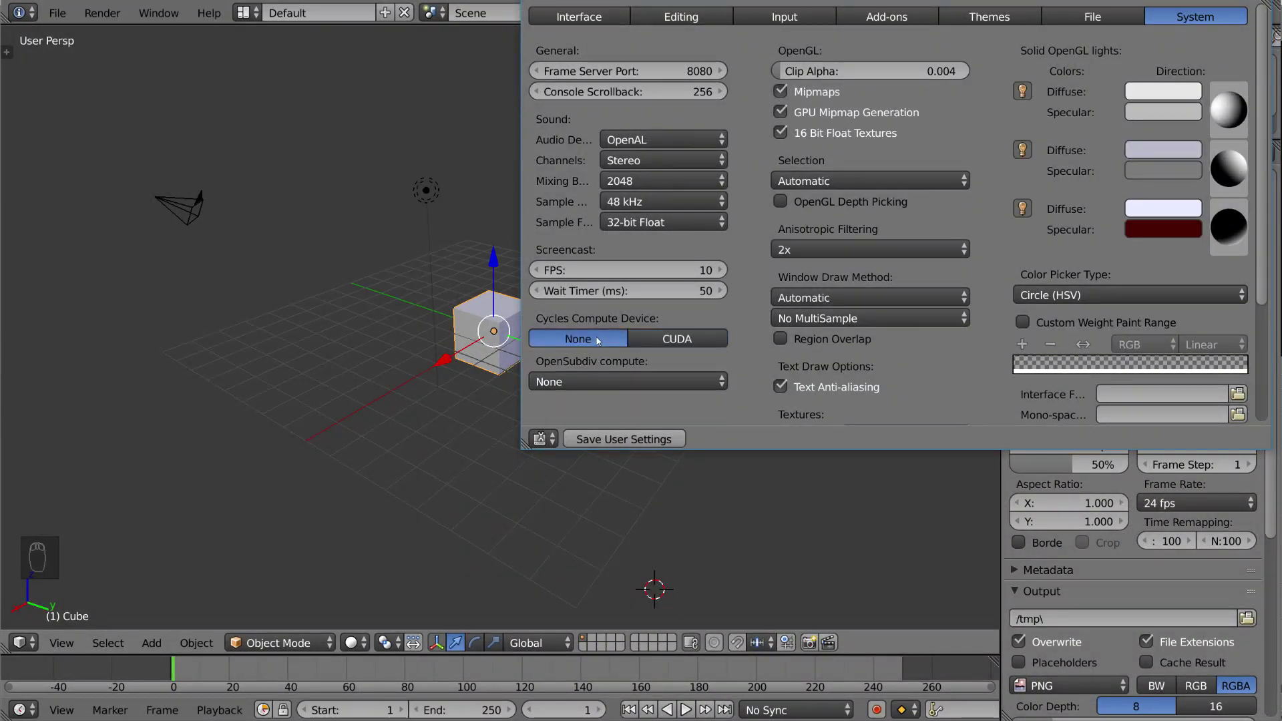
pyautogui.click(648, 338)
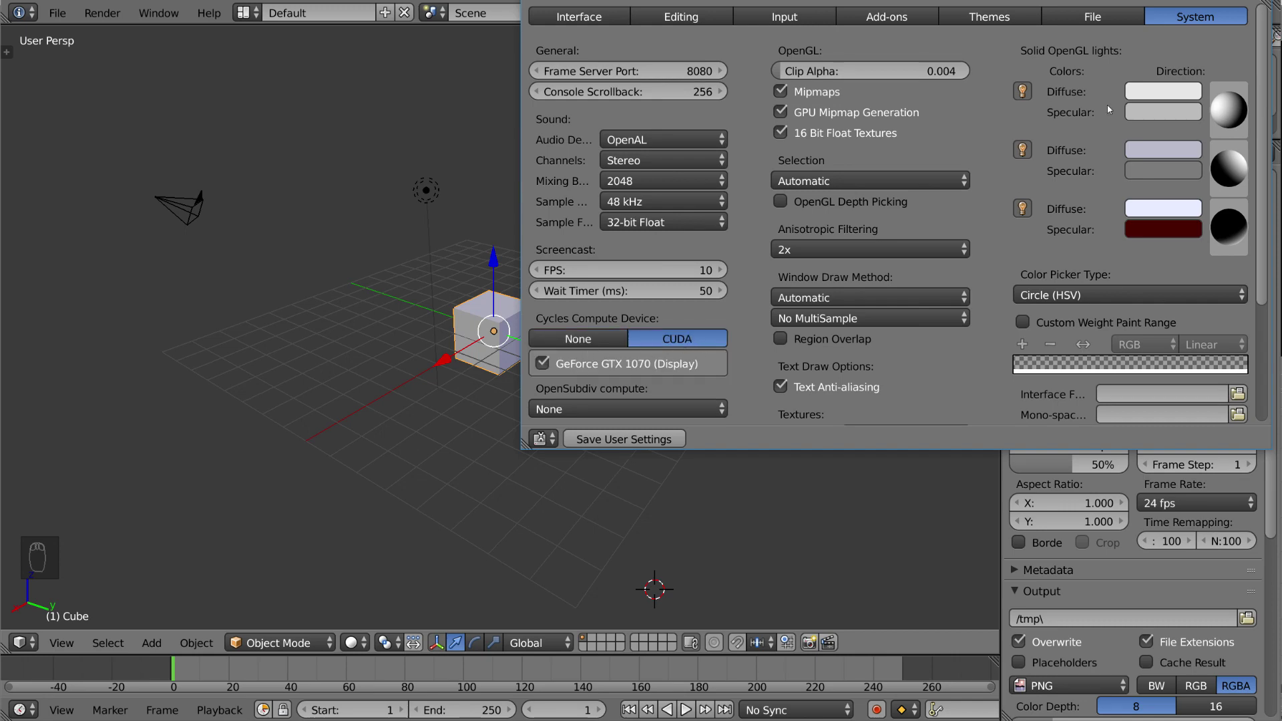
pyautogui.click(1259, 1)
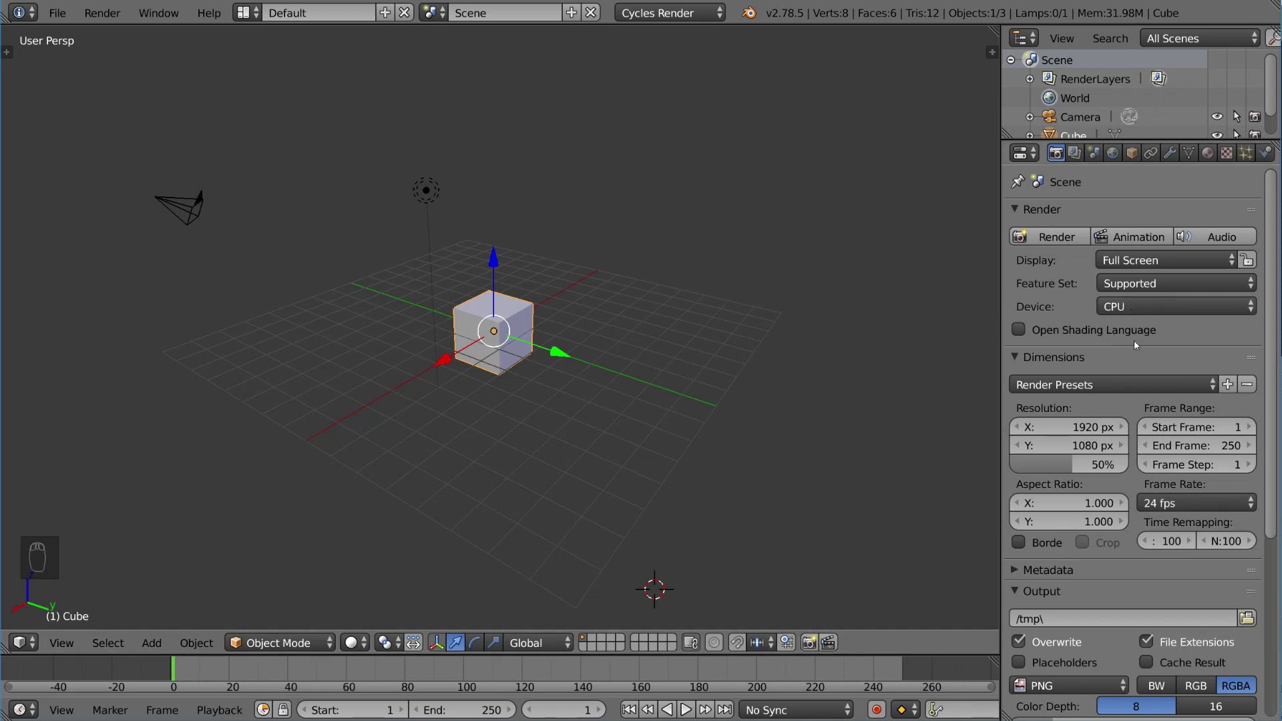
# - Examine the render device choices and the Dimensions and Output settings
pyautogui.scroll(-1, 1128, 298)
pyautogui.click(1128, 294)
pyautogui.click(1125, 261)
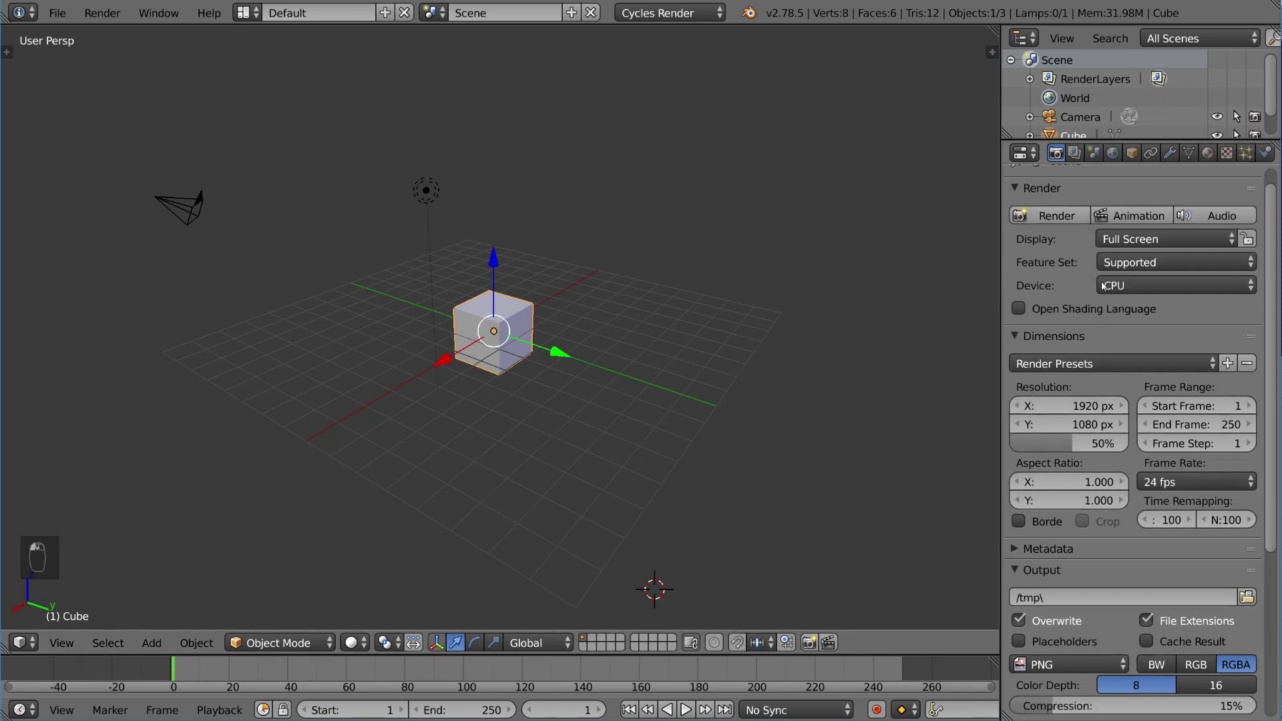
pyautogui.scroll(-2, 1162, 338)
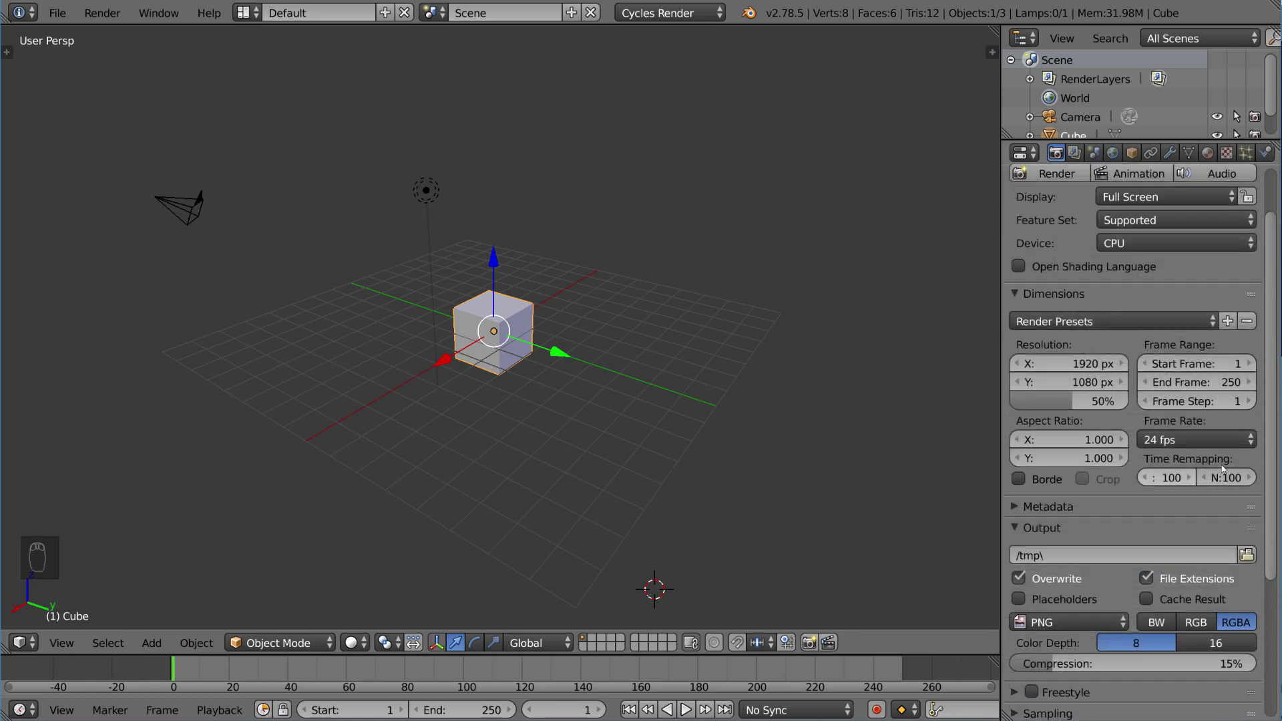
pyautogui.scroll(-2, 1157, 384)
pyautogui.scroll(-2, 1158, 384)
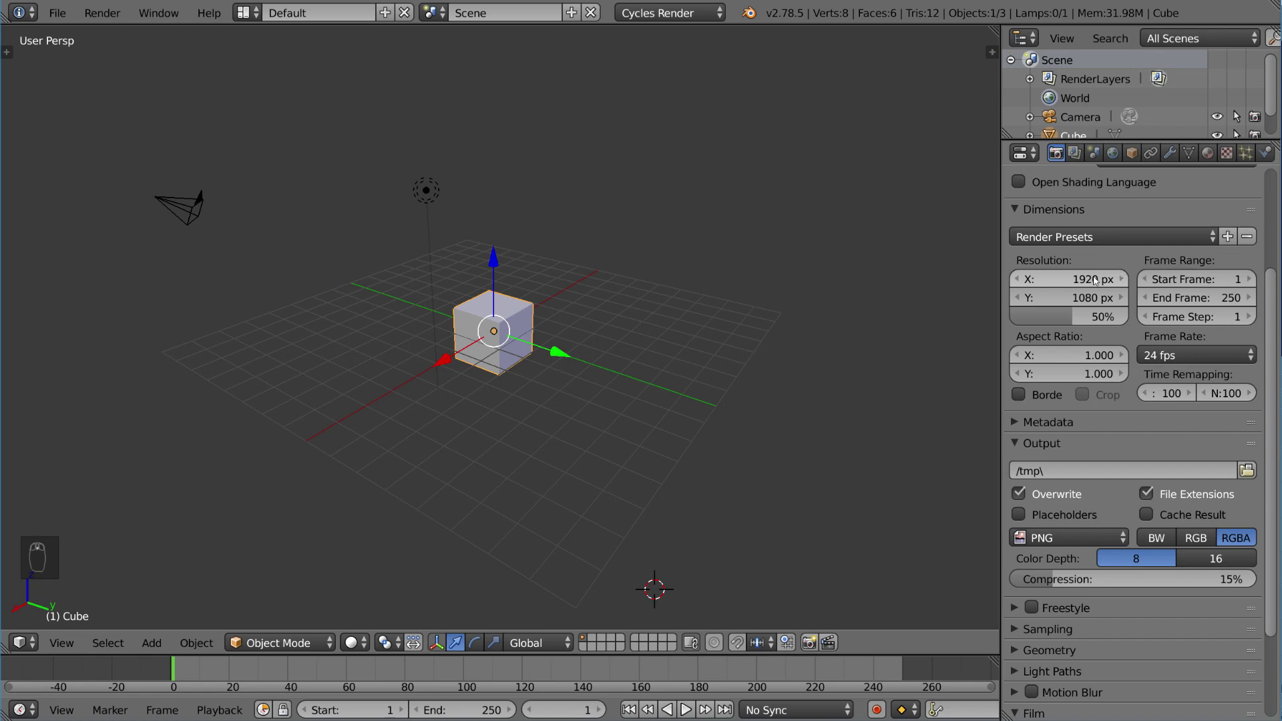
pyautogui.scroll(-4, 1135, 297)
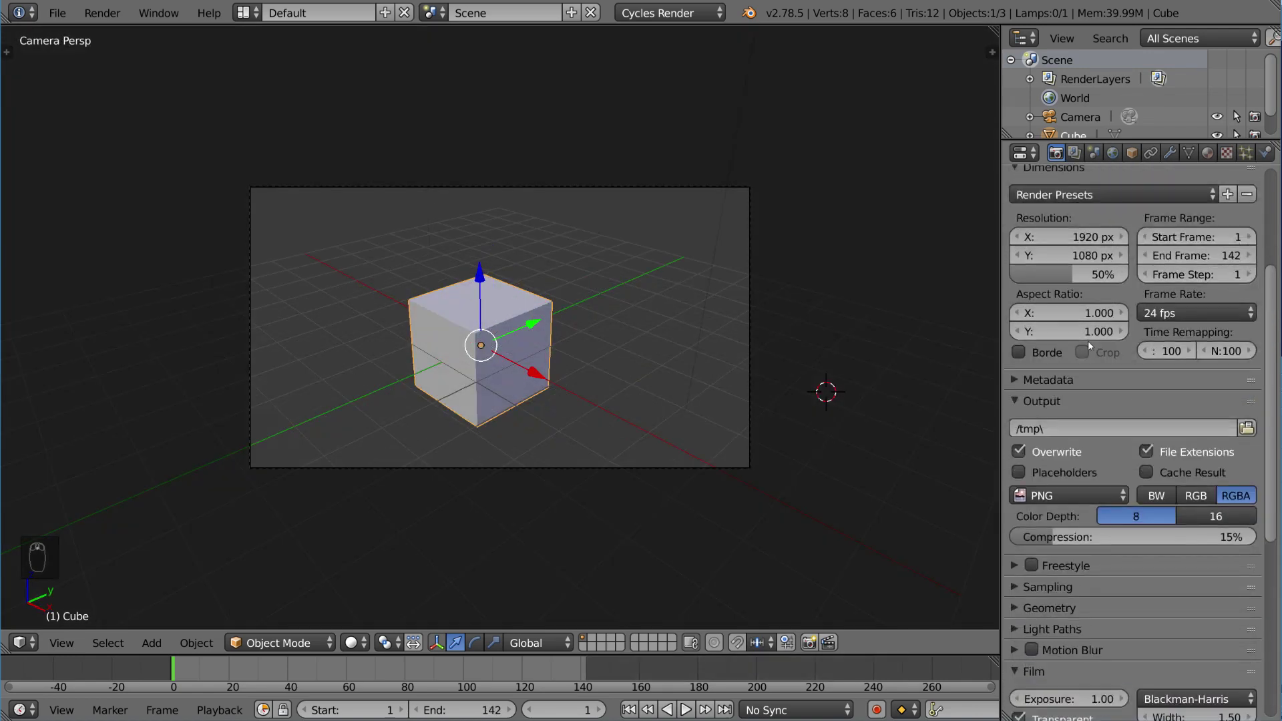
# - Enable Stamp Output in the Metadata settings and render the frame to inspect the stamped text
pyautogui.click(1049, 380)
pyautogui.scroll(-2, 1095, 384)
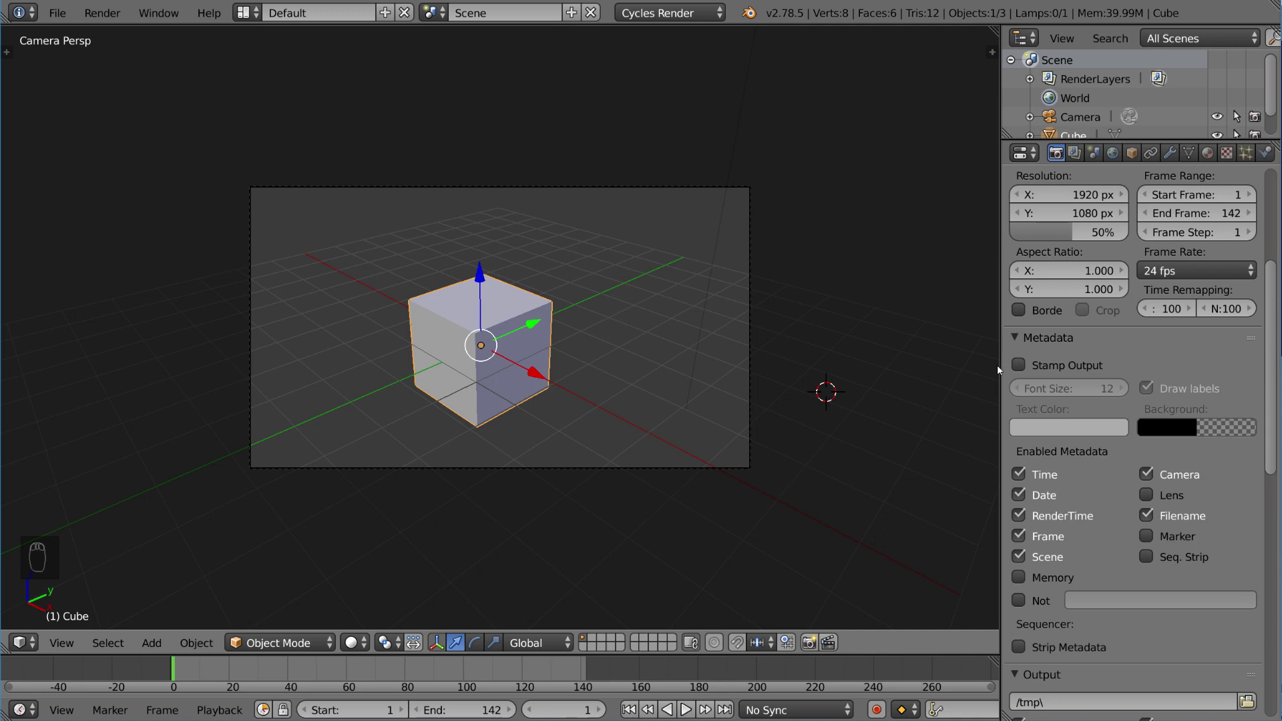
pyautogui.click(1019, 365)
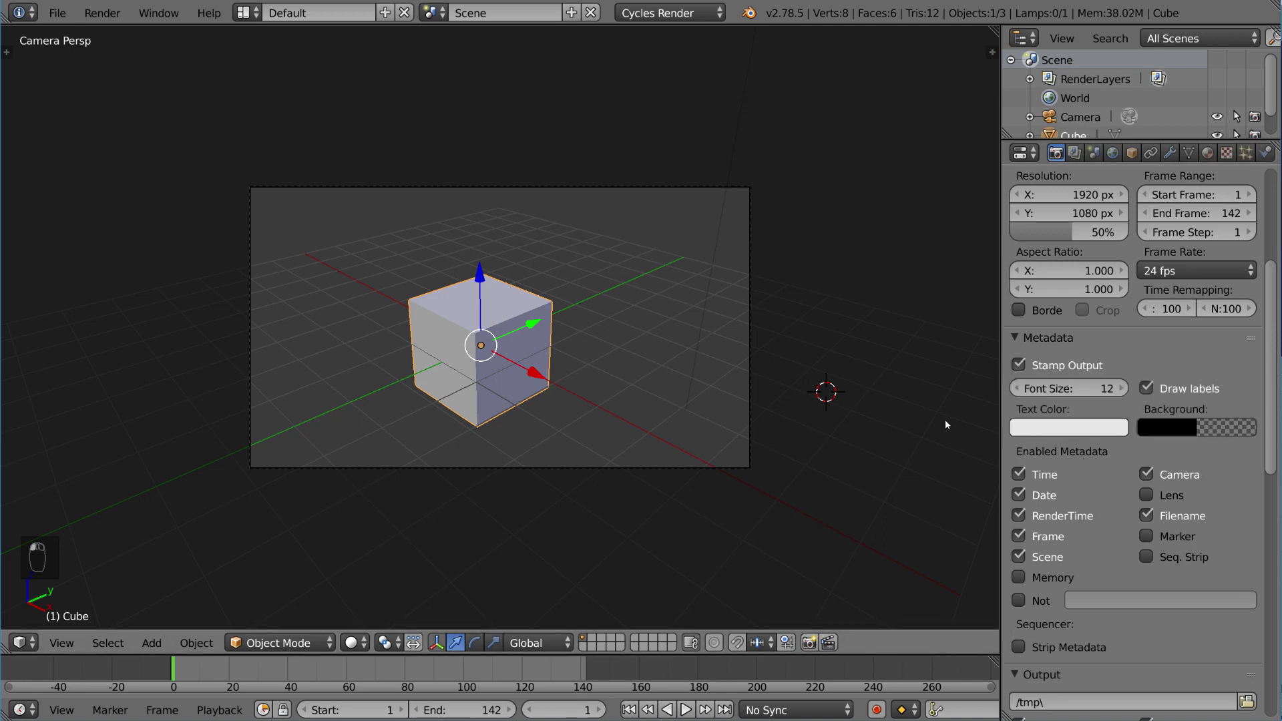
pyautogui.press('F12')
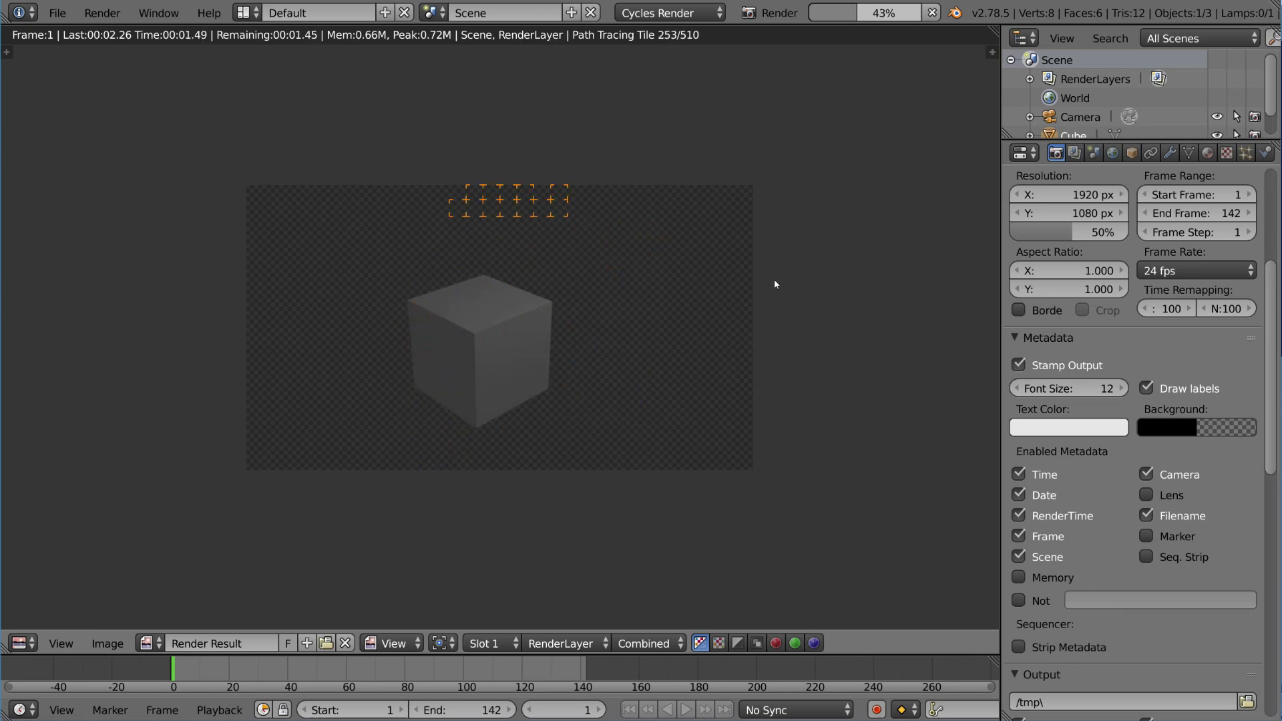
pyautogui.scroll(5, 350, 213)
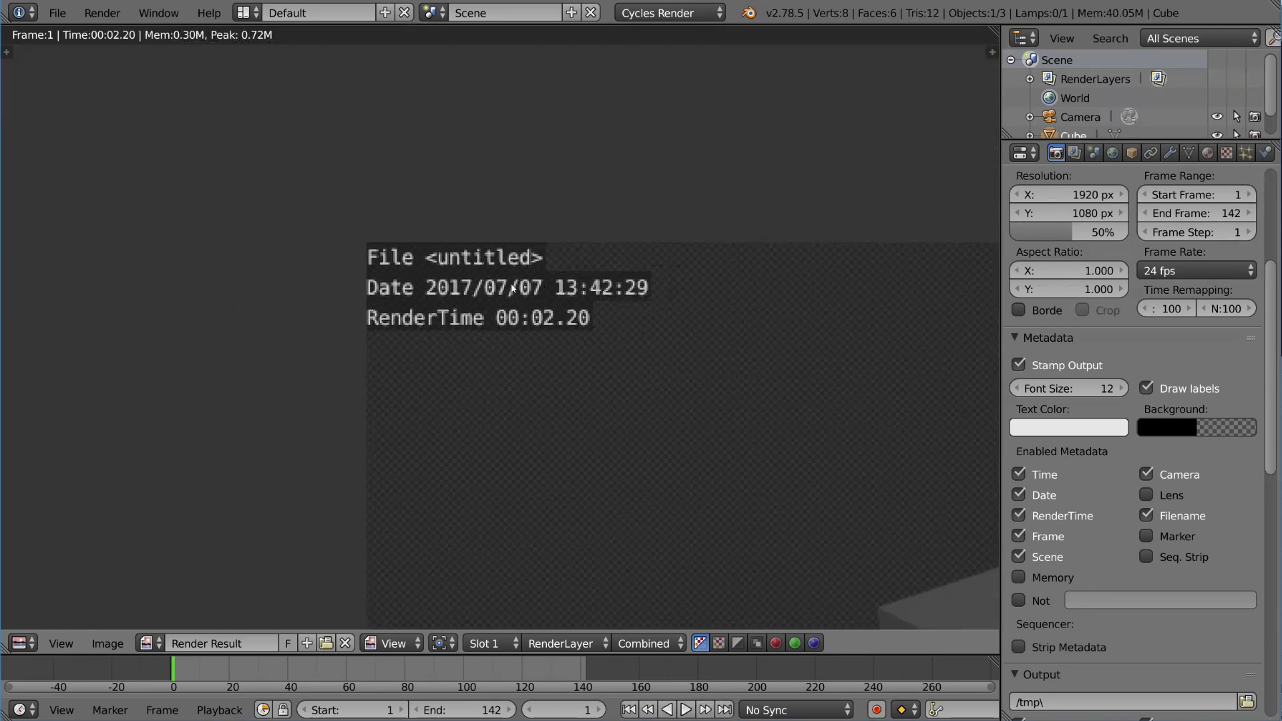
pyautogui.scroll(-3, 511, 283)
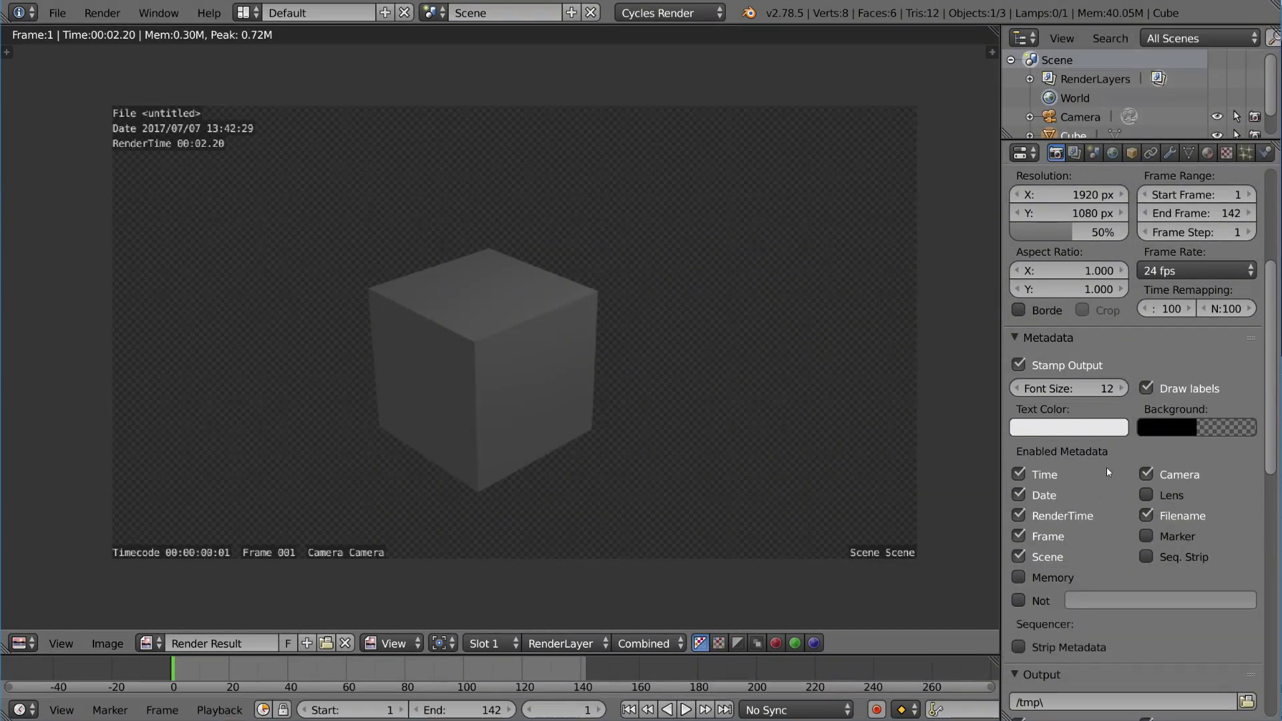
# - Collapse the Metadata settings and leave the render result to return to the 3D view
pyautogui.scroll(2, 1119, 395)
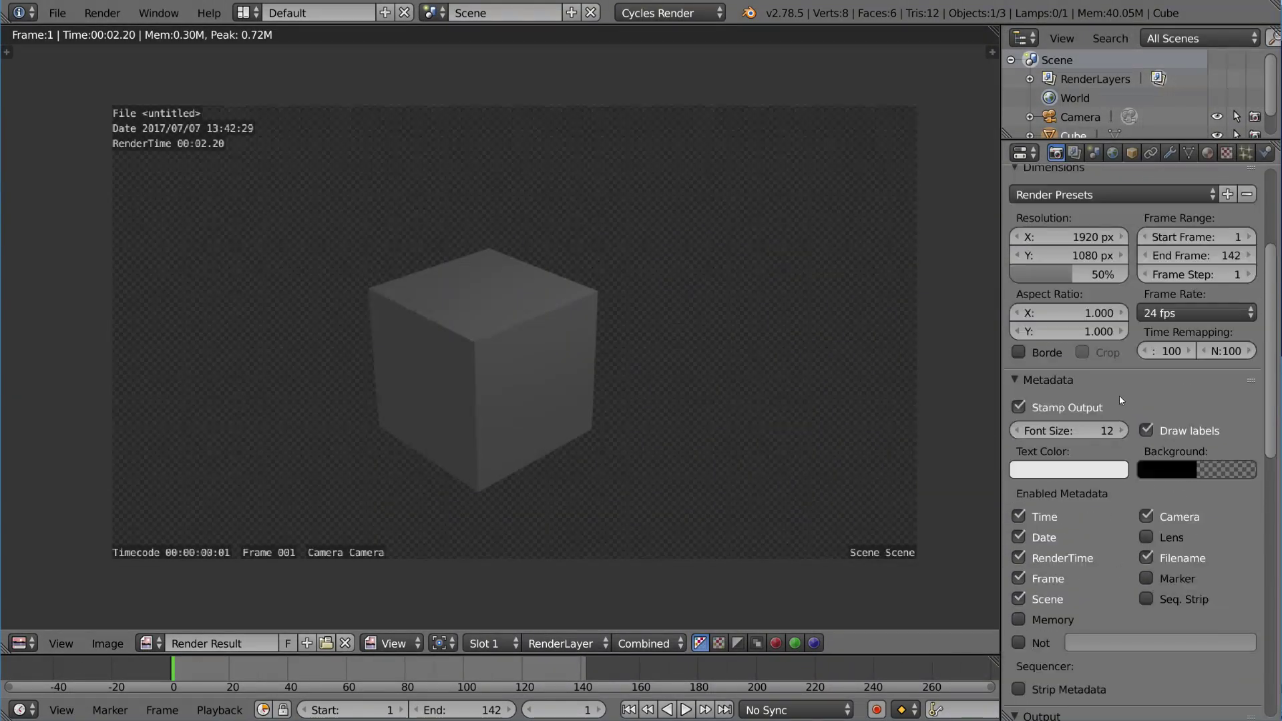
pyautogui.scroll(-5, 1119, 396)
pyautogui.scroll(2, 1082, 346)
pyautogui.click(1069, 317)
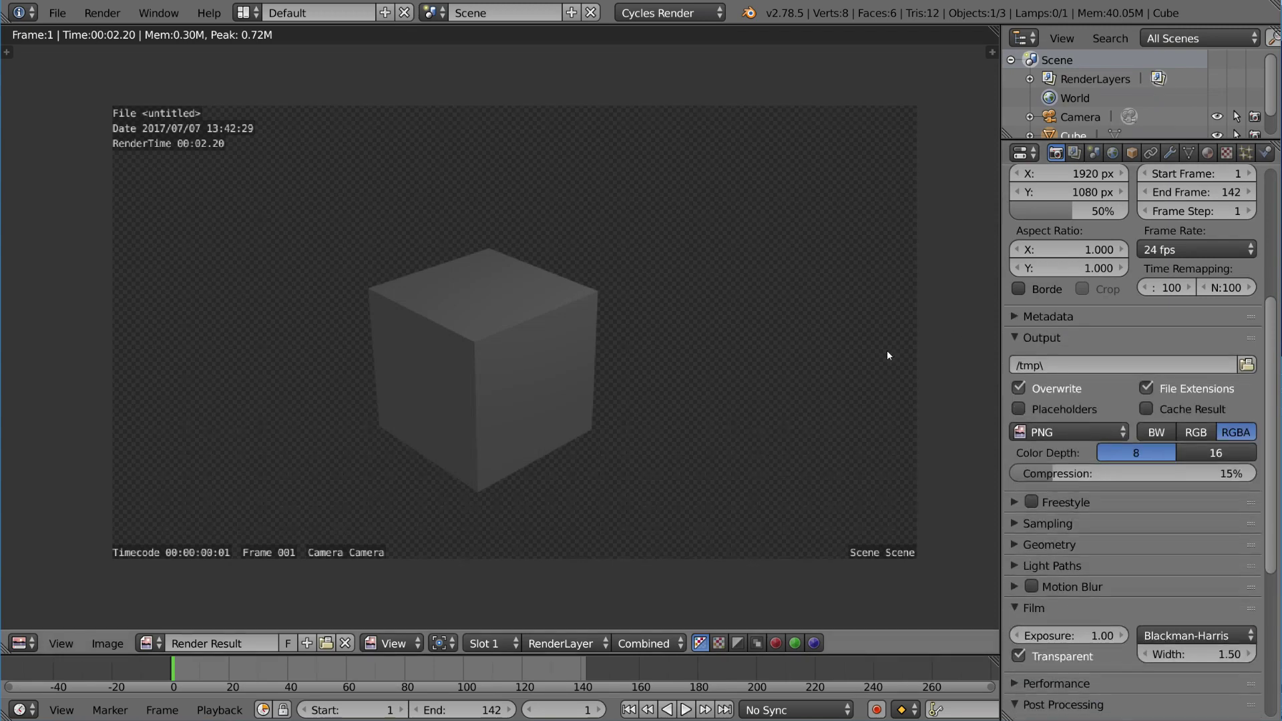
pyautogui.press('Escape')
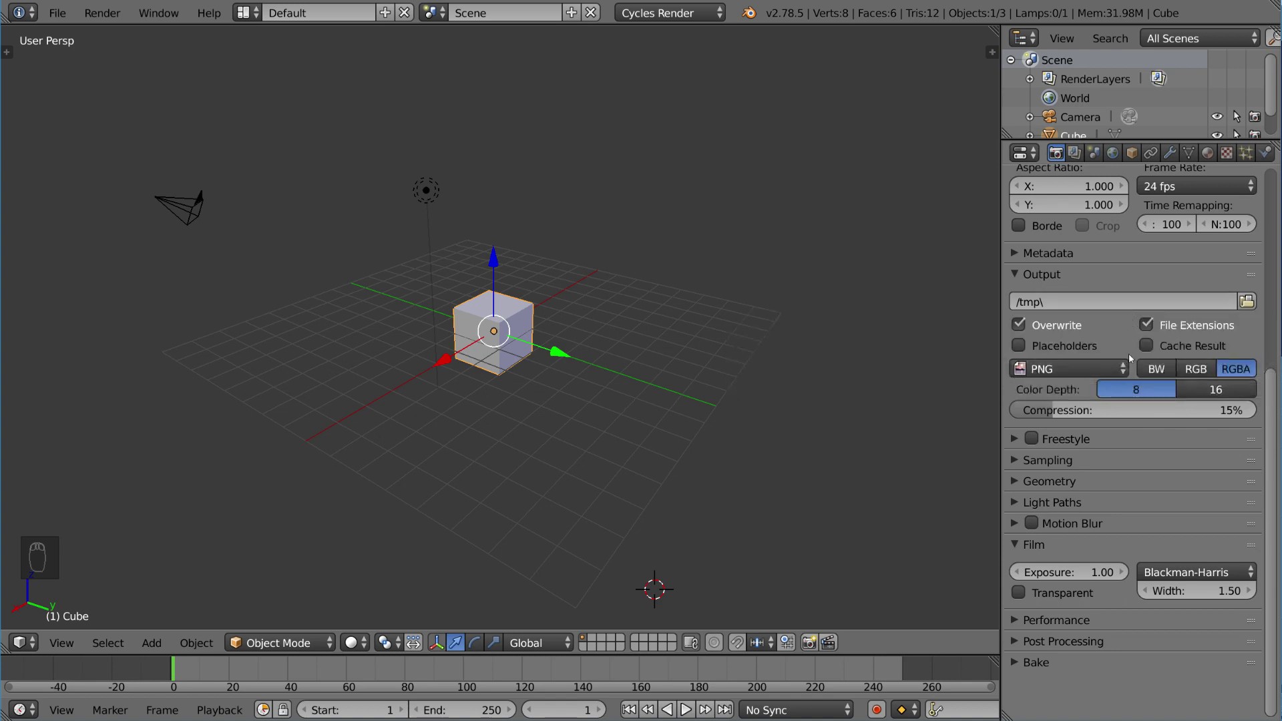
# - Examine the Freestyle and Sampling render settings, collapsing each section after viewing it
pyautogui.click(1072, 439)
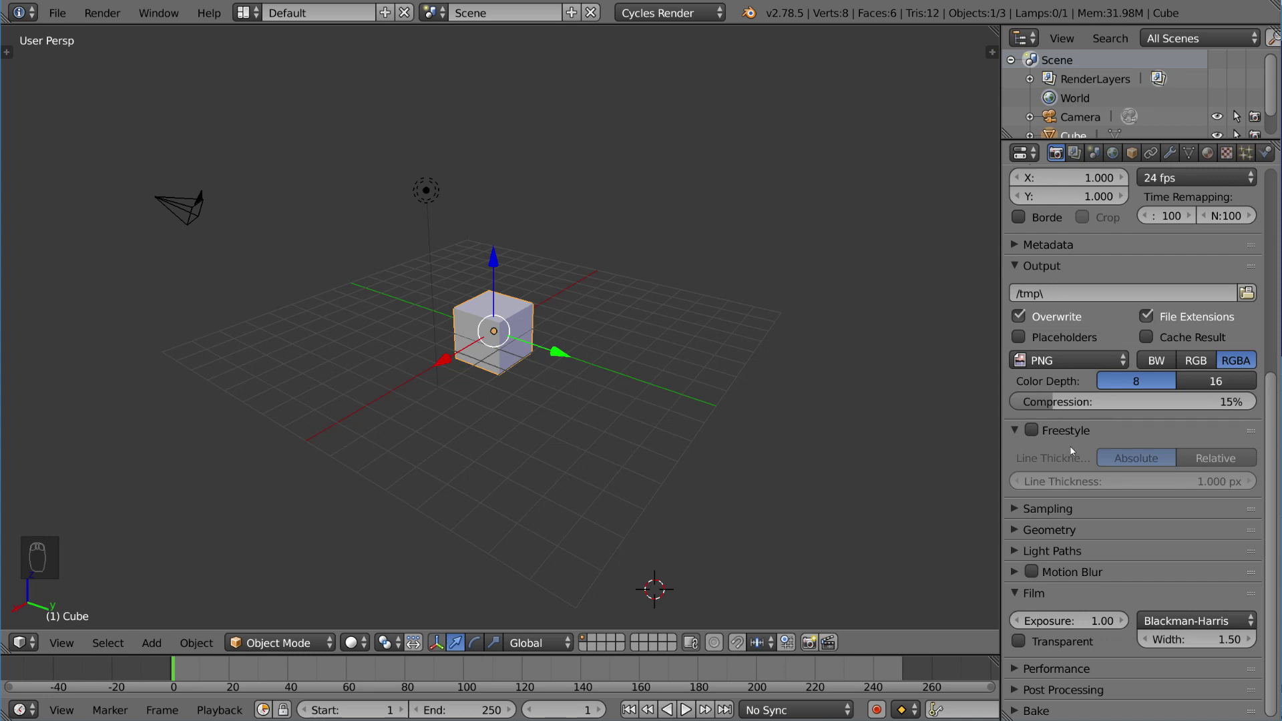
pyautogui.click(1062, 435)
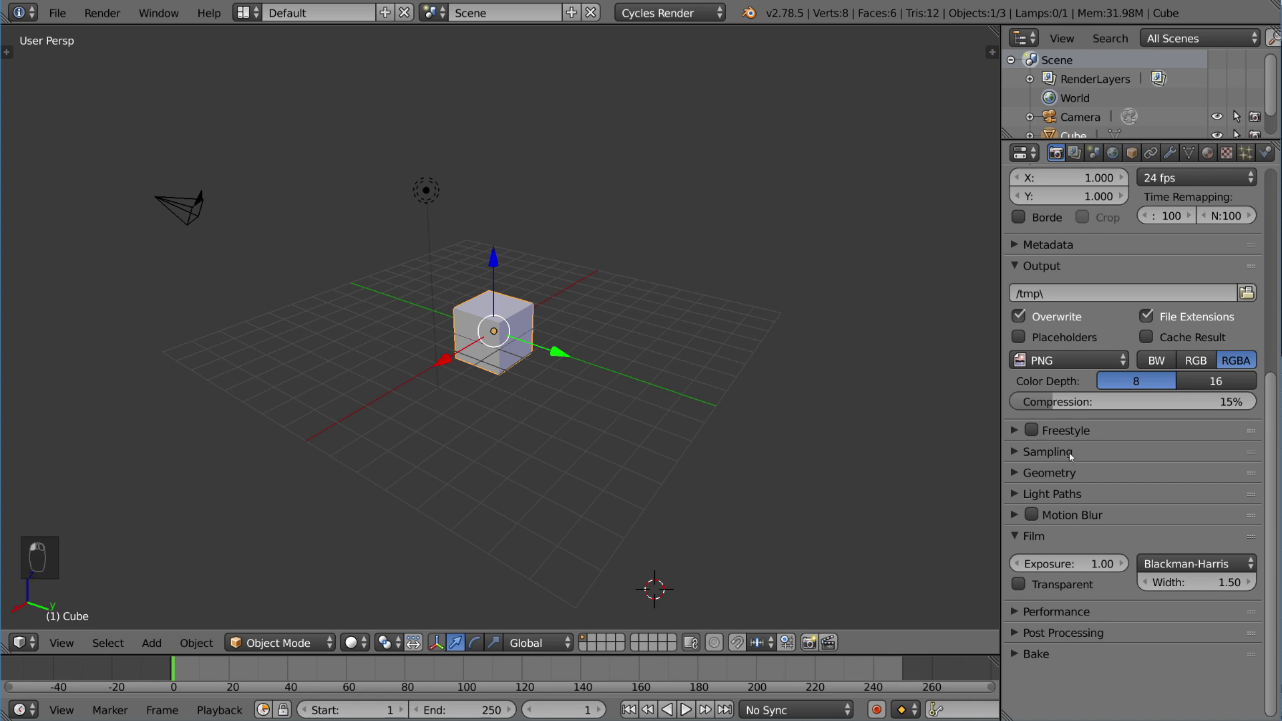
pyautogui.click(1068, 452)
pyautogui.scroll(-1, 1119, 445)
pyautogui.scroll(-4, 1119, 445)
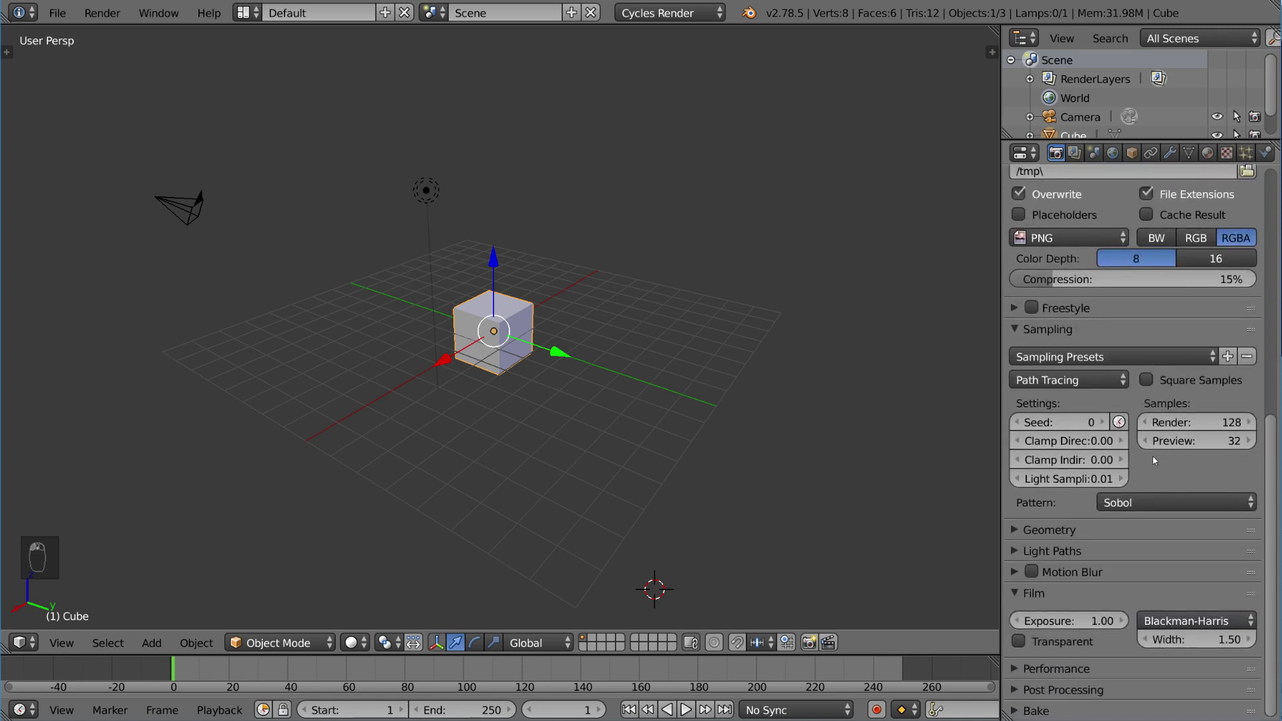
pyautogui.click(1106, 330)
# - Examine the Geometry render settings, switching Use Hair off and on and viewing the hair Primitive and Shape choices, and collapse the section
pyautogui.click(1099, 350)
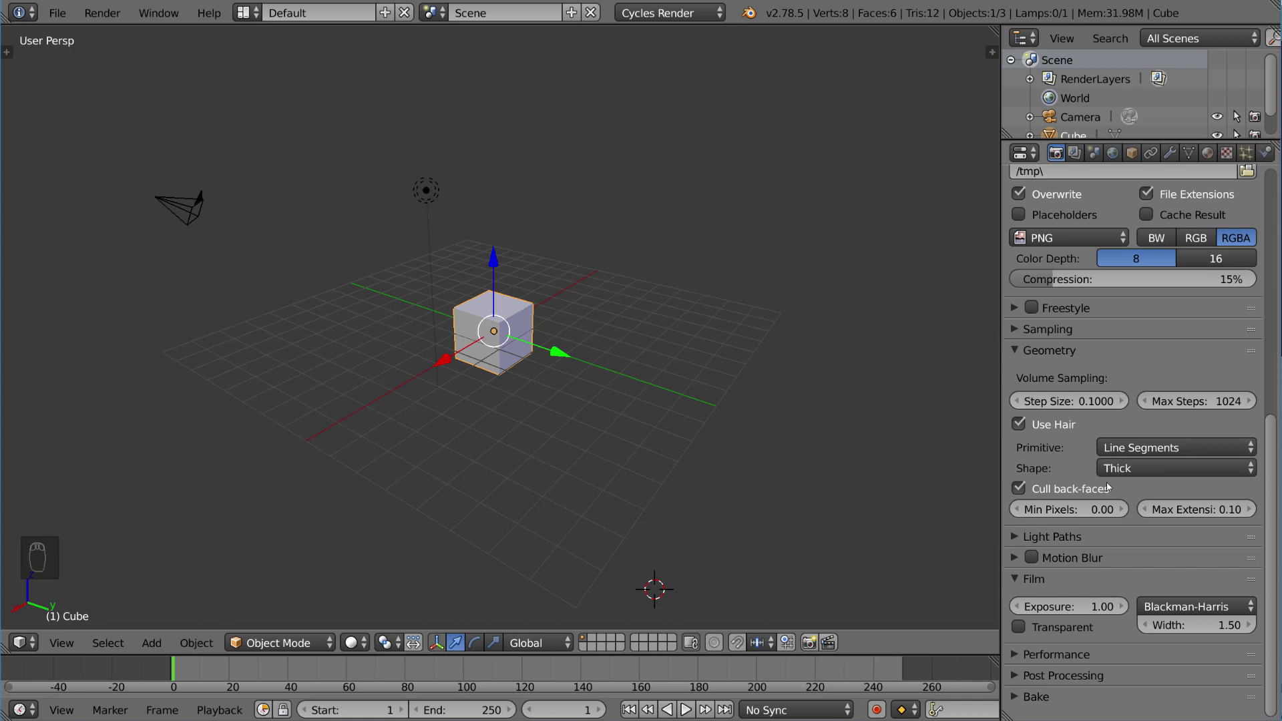
pyautogui.click(1019, 425)
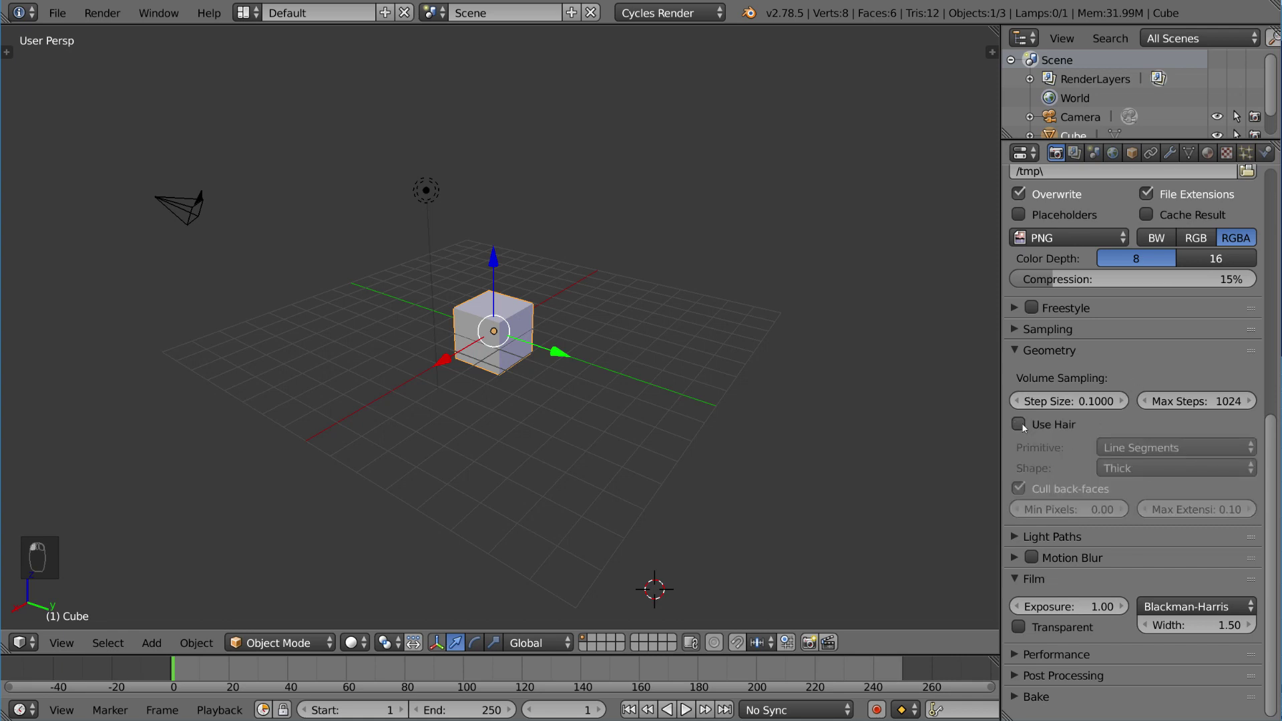
pyautogui.click(1020, 425)
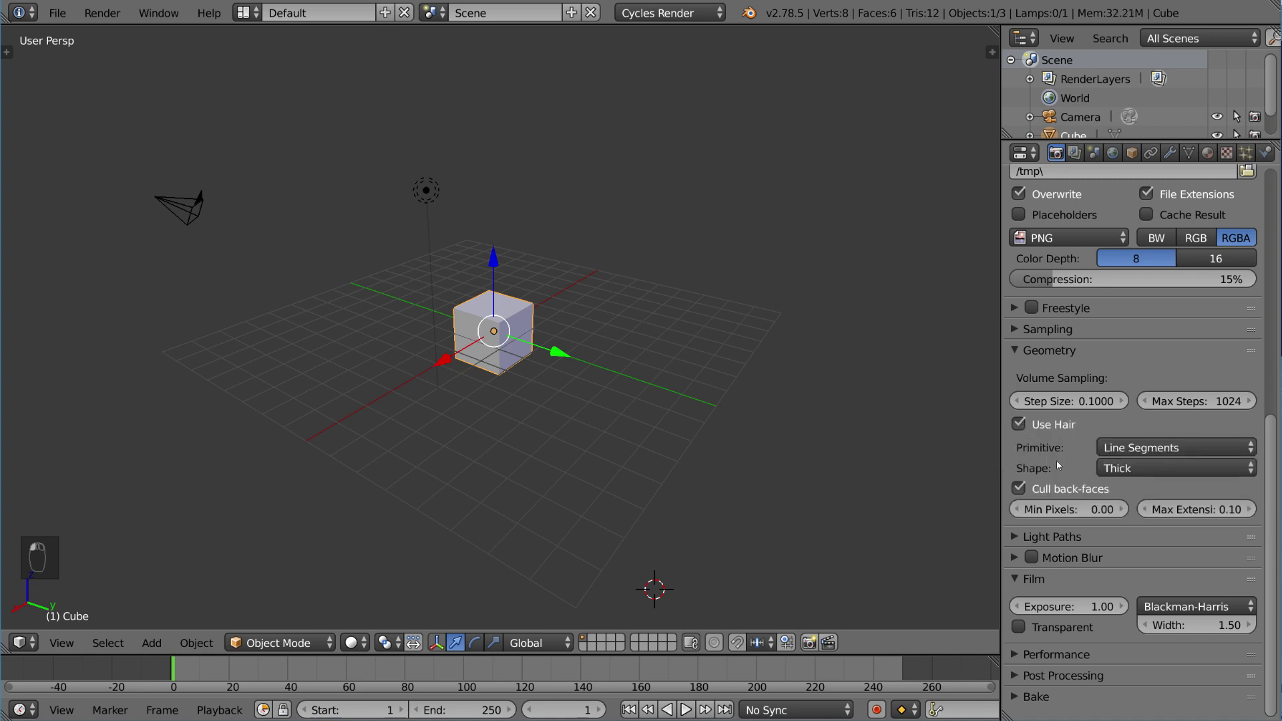
pyautogui.click(1136, 448)
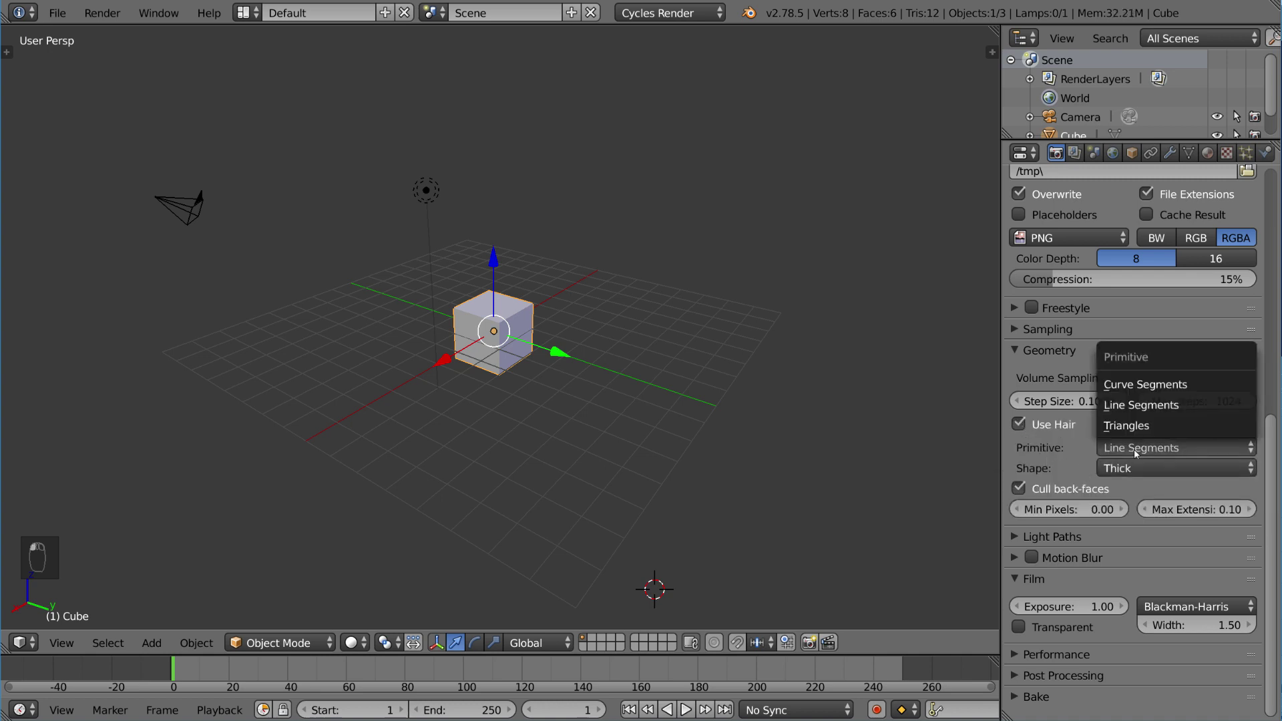
pyautogui.click(1058, 425)
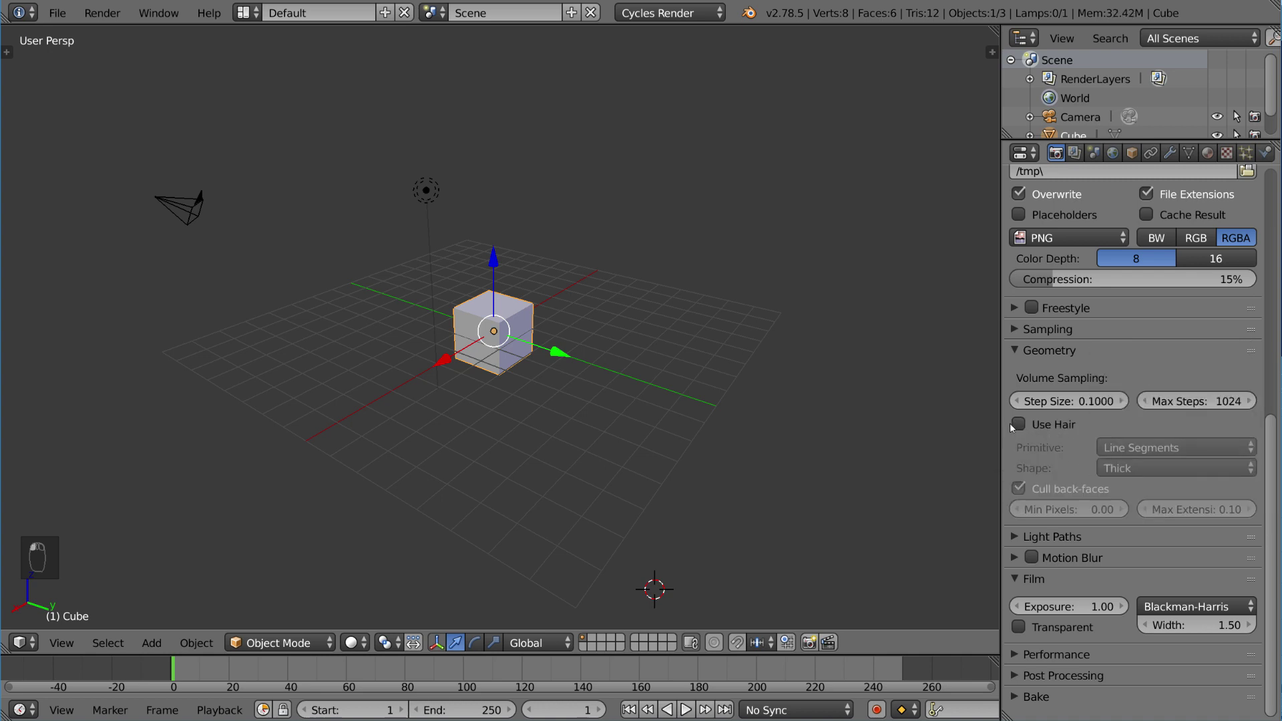
pyautogui.click(1017, 425)
pyautogui.click(1136, 448)
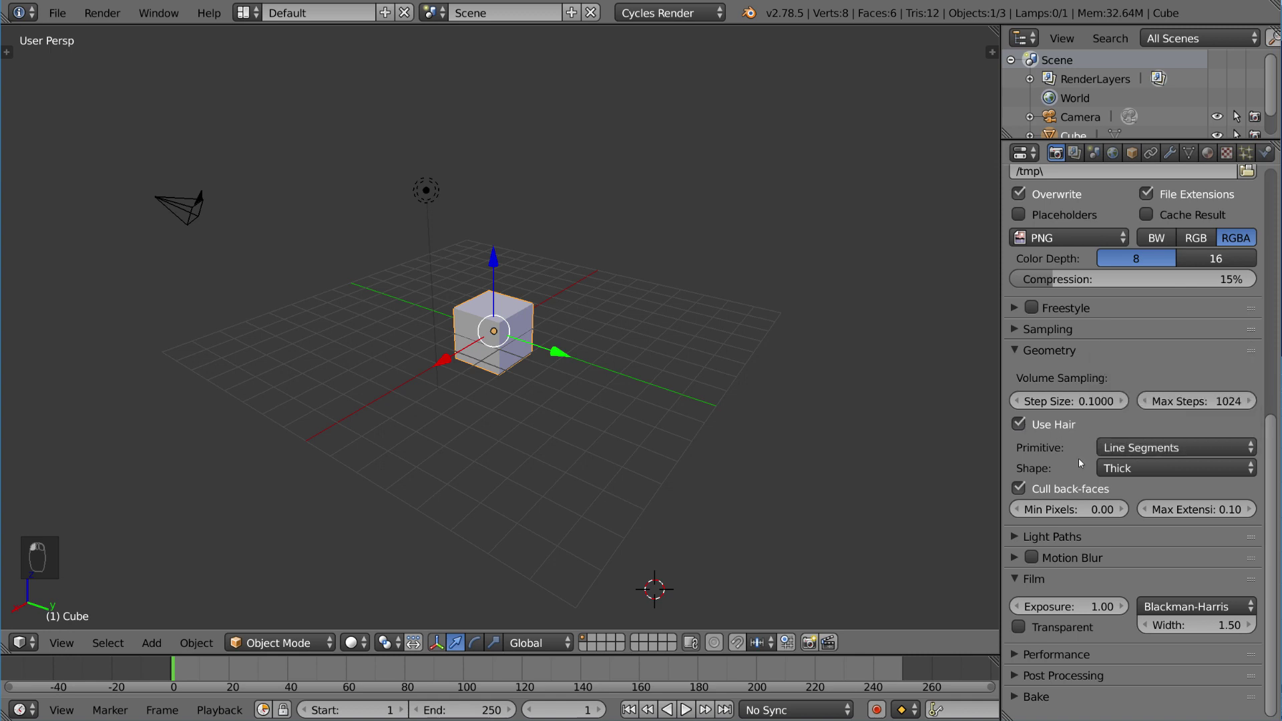
pyautogui.click(1109, 468)
pyautogui.click(1046, 352)
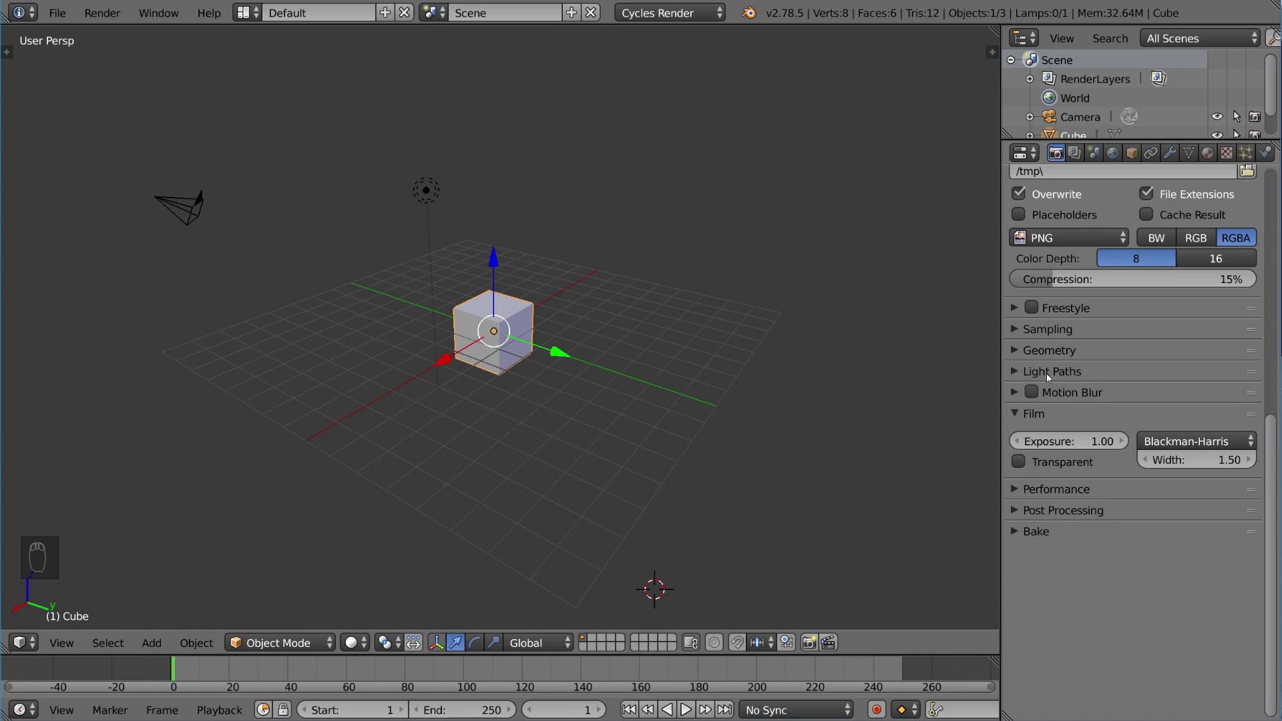
# - Examine the Light Paths and Motion Blur settings, switching Motion Blur on and off, and collapse both sections
pyautogui.click(1047, 371)
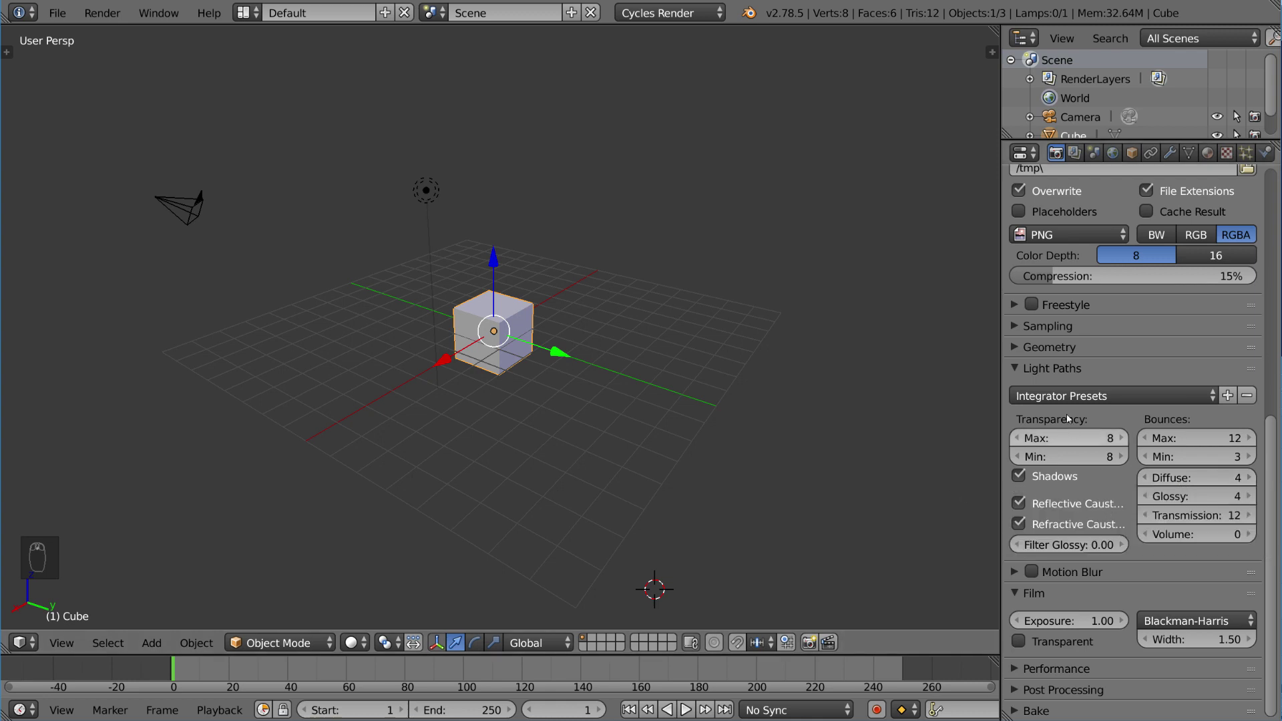
pyautogui.click(1063, 368)
pyautogui.click(1063, 389)
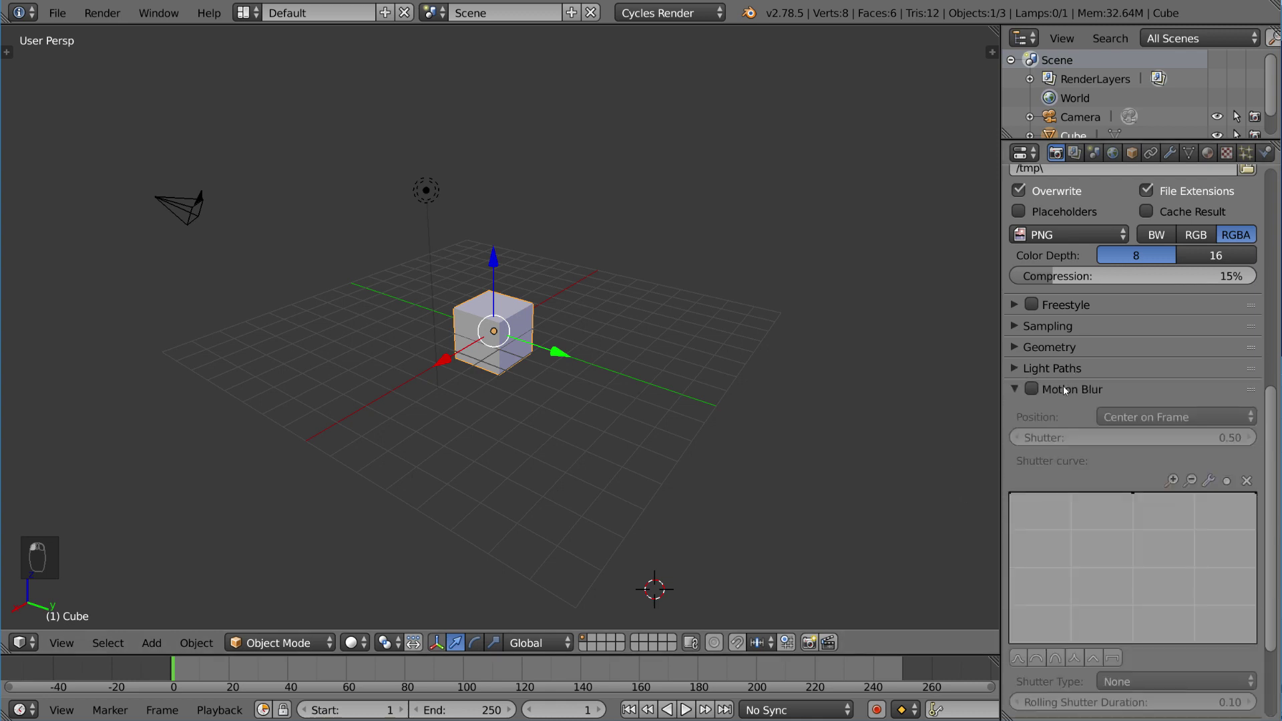
pyautogui.scroll(-3, 1066, 409)
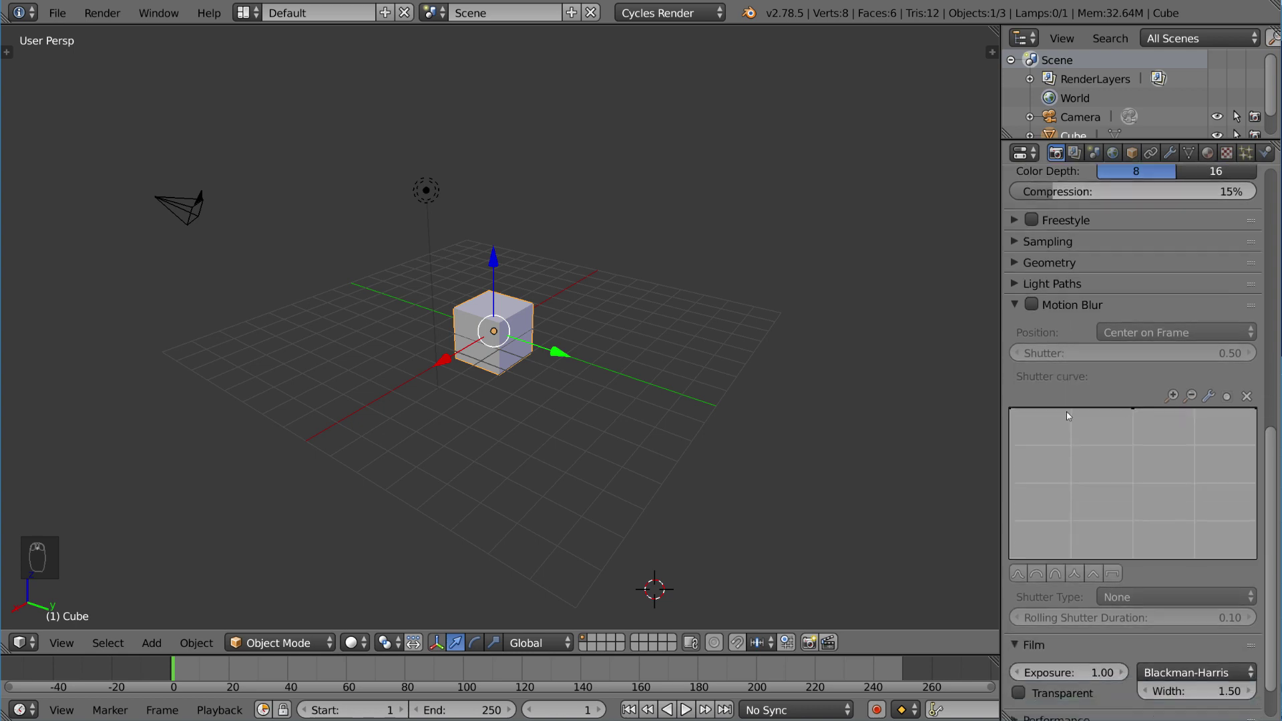
pyautogui.scroll(1, 1067, 406)
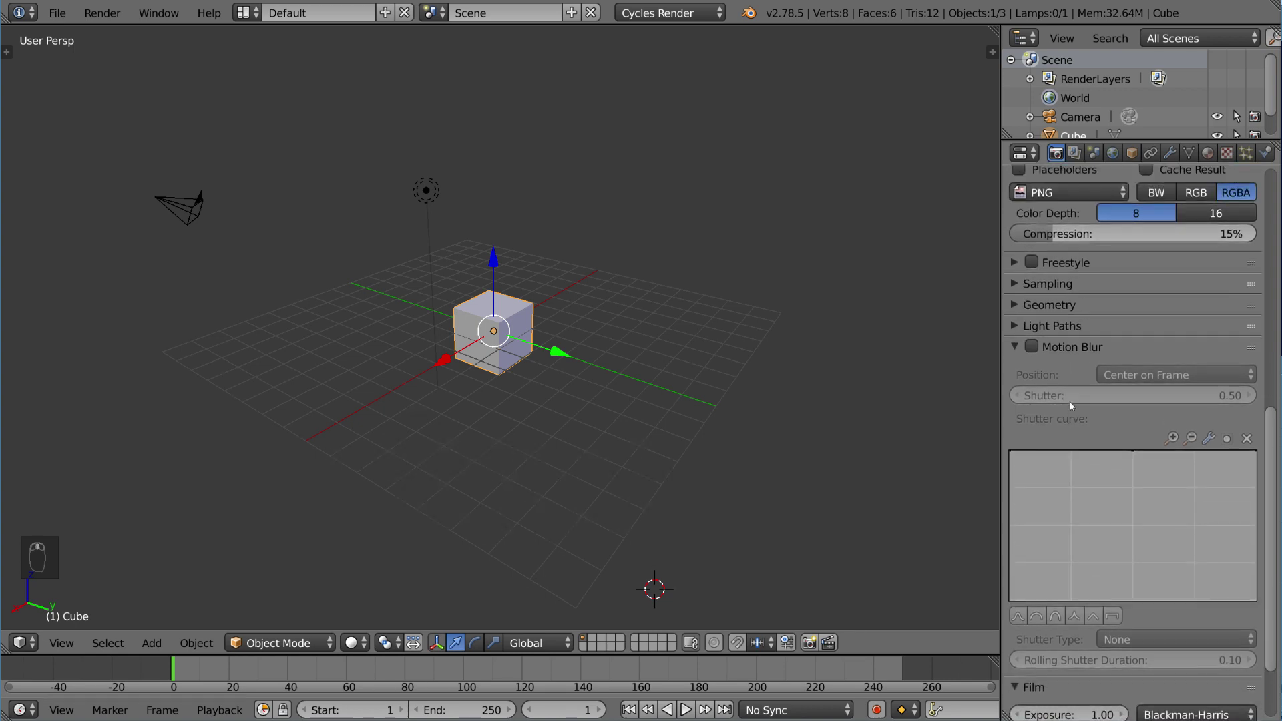
pyautogui.click(1037, 347)
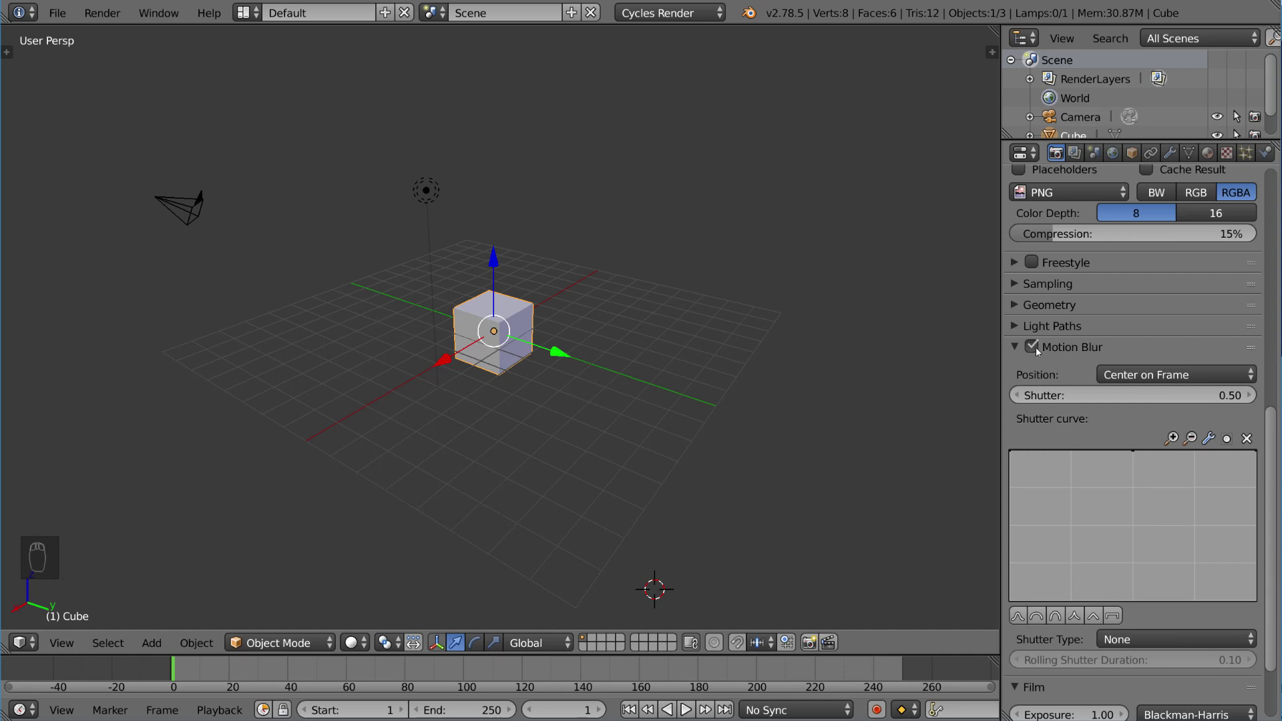
pyautogui.click(1061, 348)
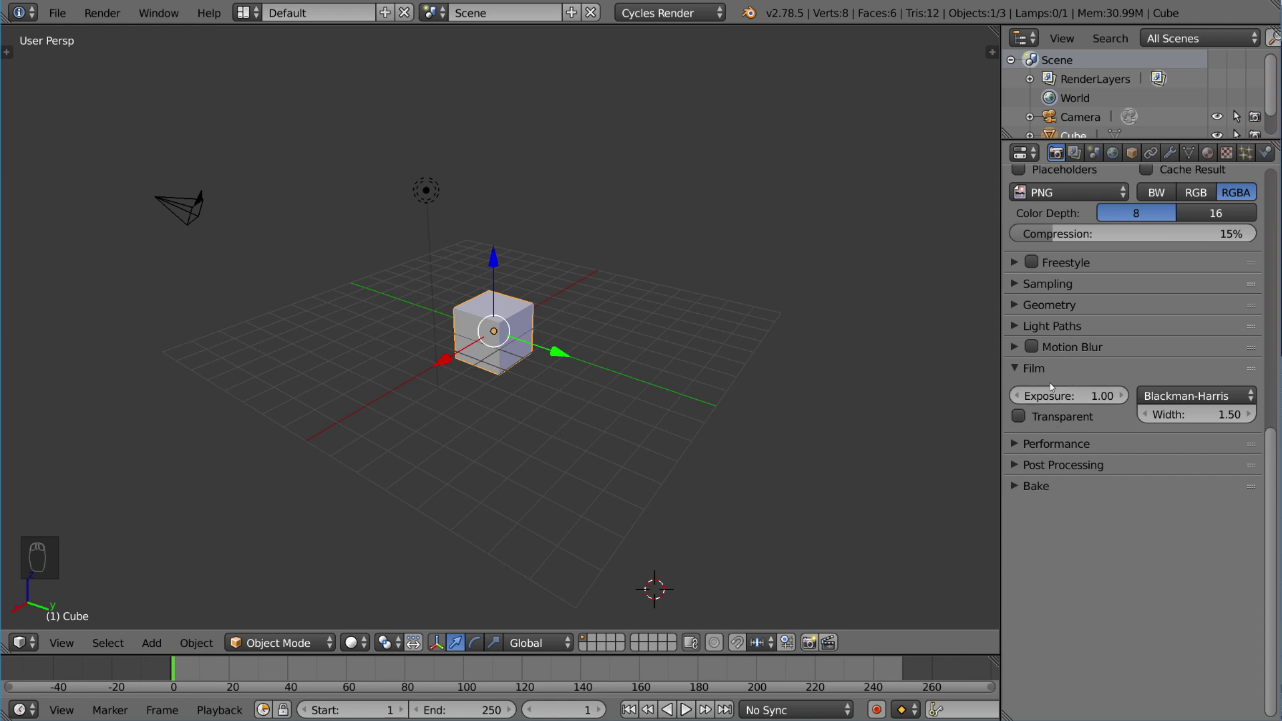
# - Enable Transparent in the Film settings and view the pixel filter choices
pyautogui.click(1039, 420)
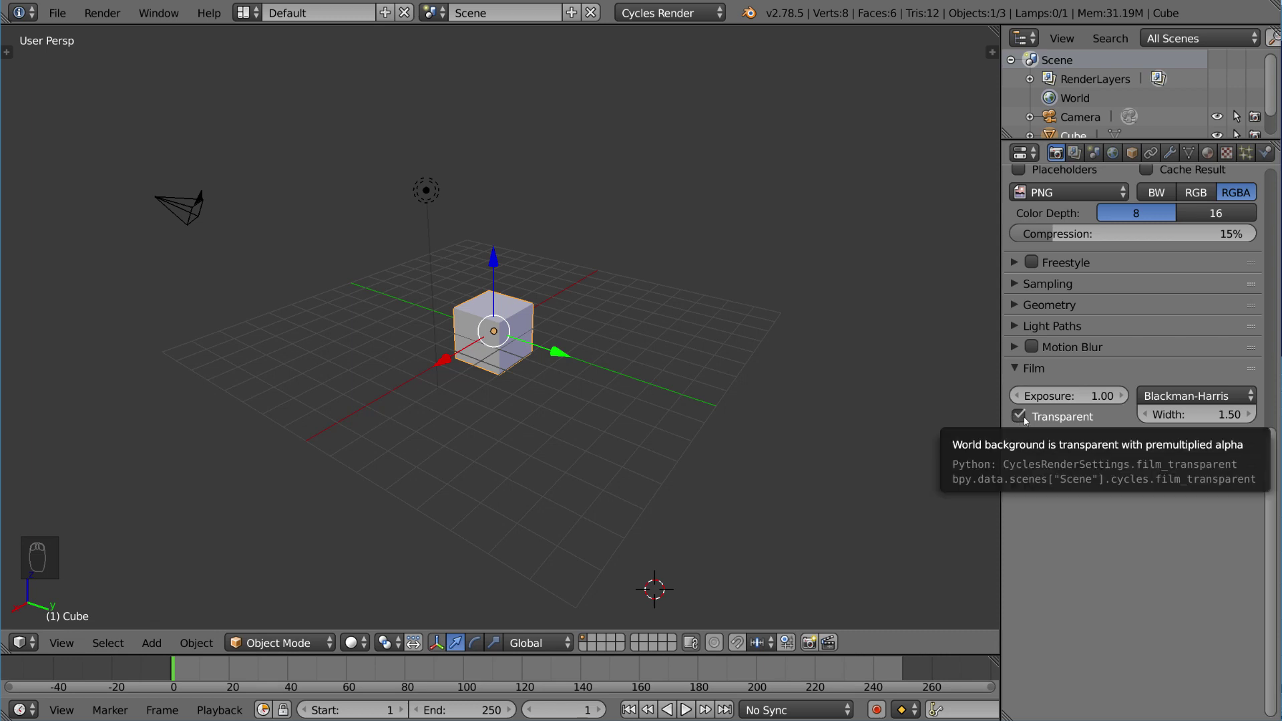
pyautogui.click(1162, 397)
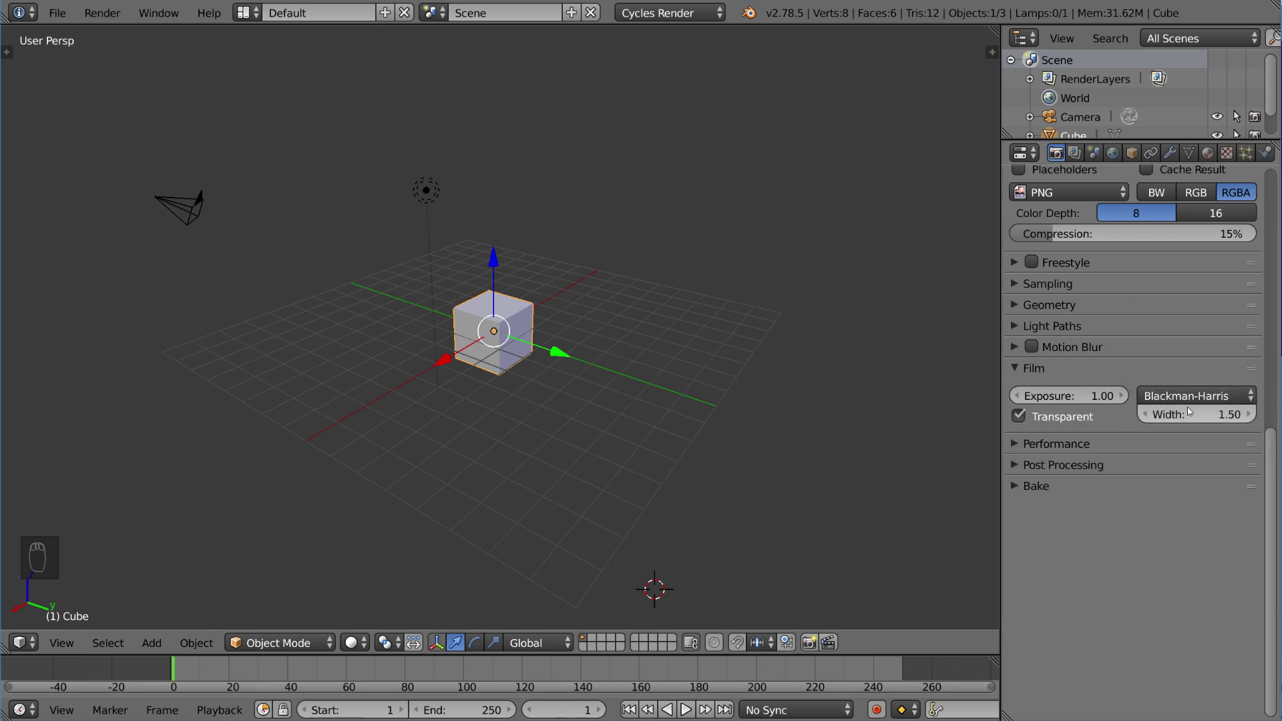
# - Examine the Performance and Post Processing render settings, and collapse the Performance section
pyautogui.scroll(5, 1132, 454)
pyautogui.press('a')
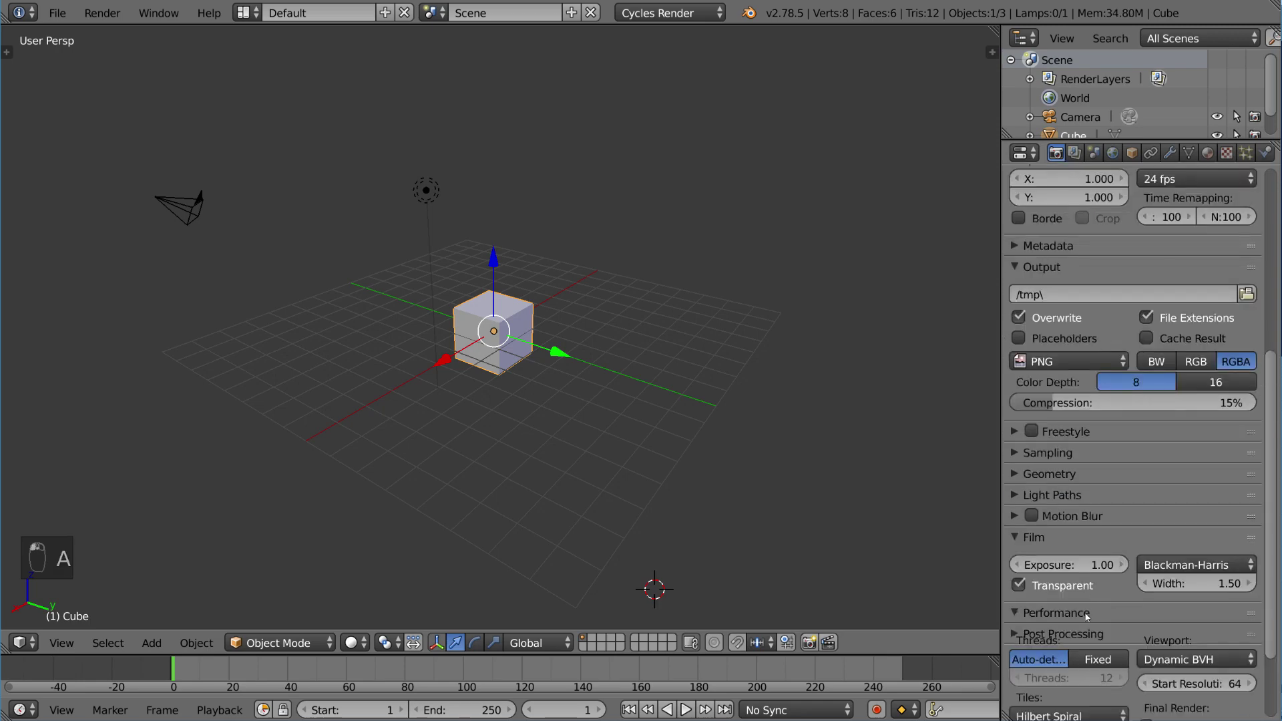
pyautogui.scroll(-4, 1136, 507)
pyautogui.scroll(-1, 1143, 513)
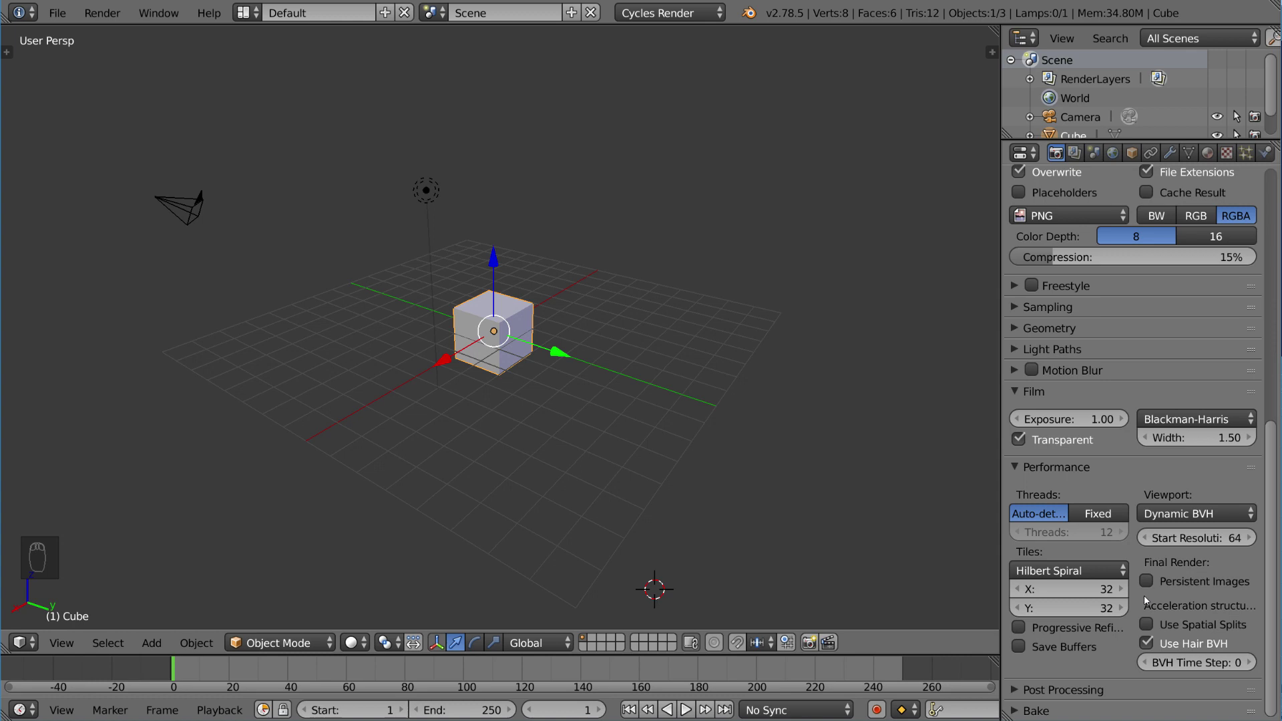
pyautogui.click(1099, 683)
pyautogui.scroll(-2, 1130, 572)
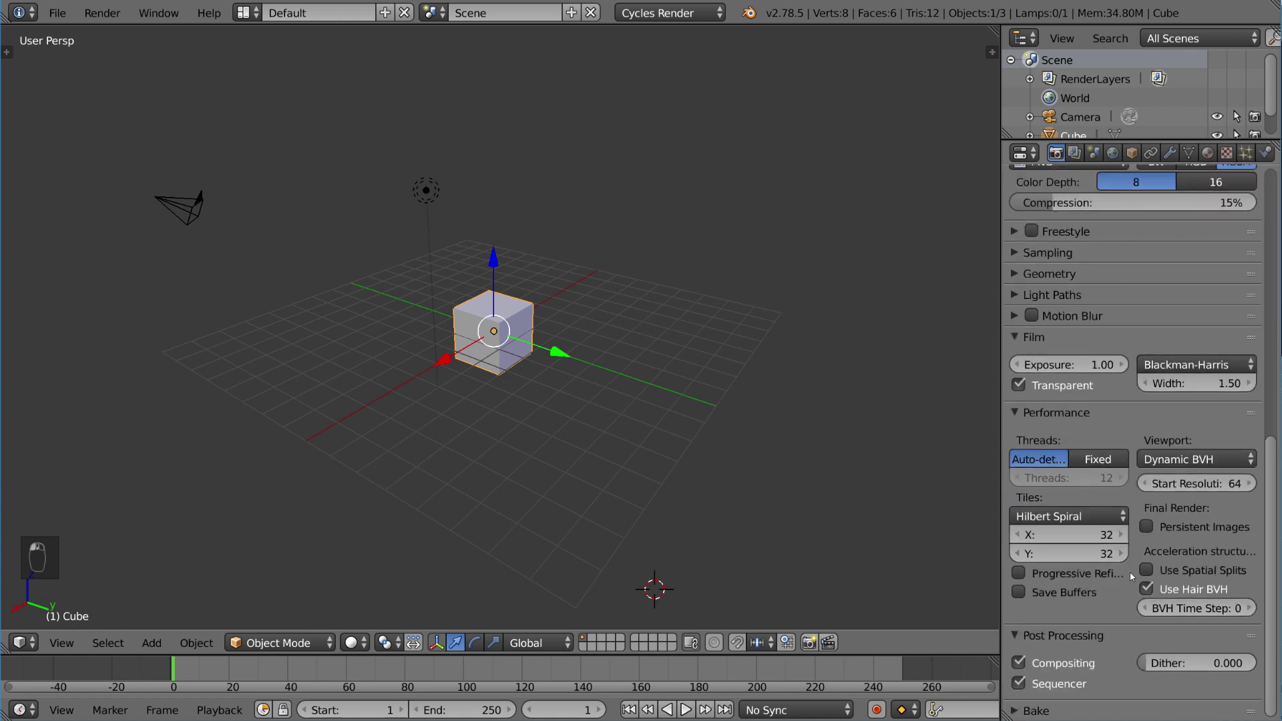
pyautogui.click(1080, 415)
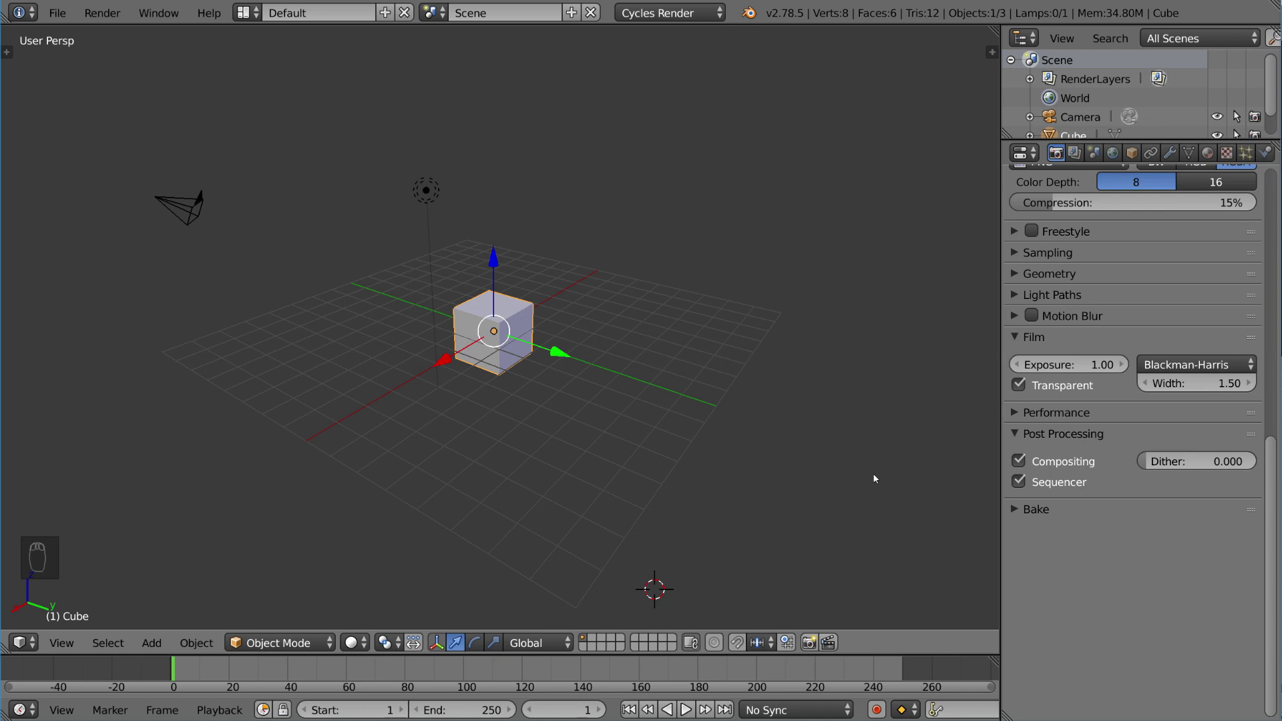
# - Expand the Bake settings to examine the bake type, contribution and margin options, and return to the main Render settings
pyautogui.click(1062, 508)
pyautogui.scroll(-1, 1072, 537)
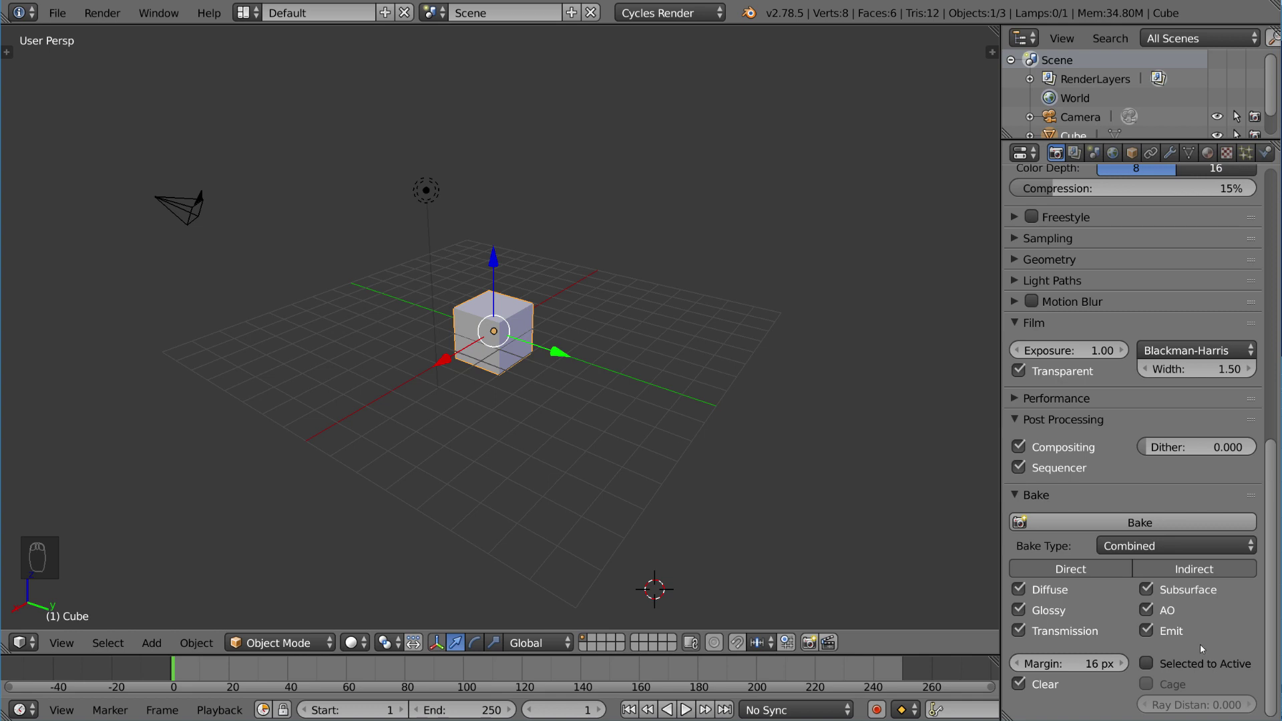
pyautogui.scroll(15, 1160, 585)
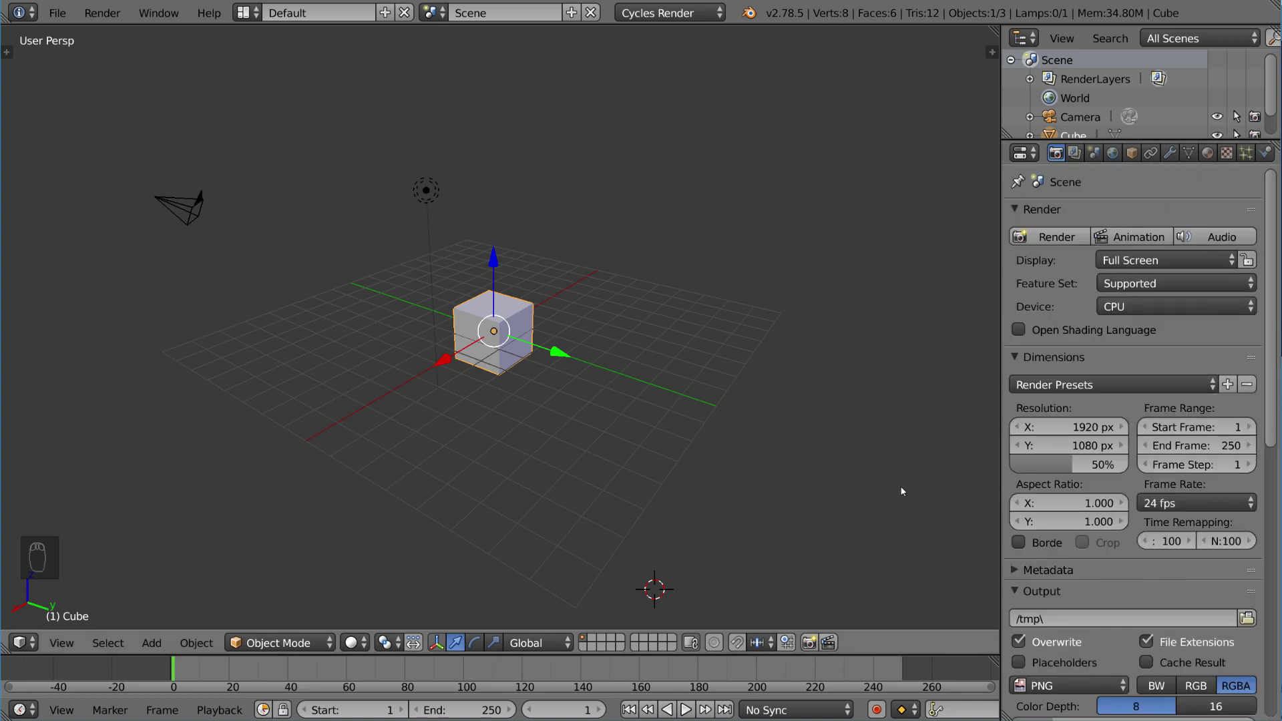